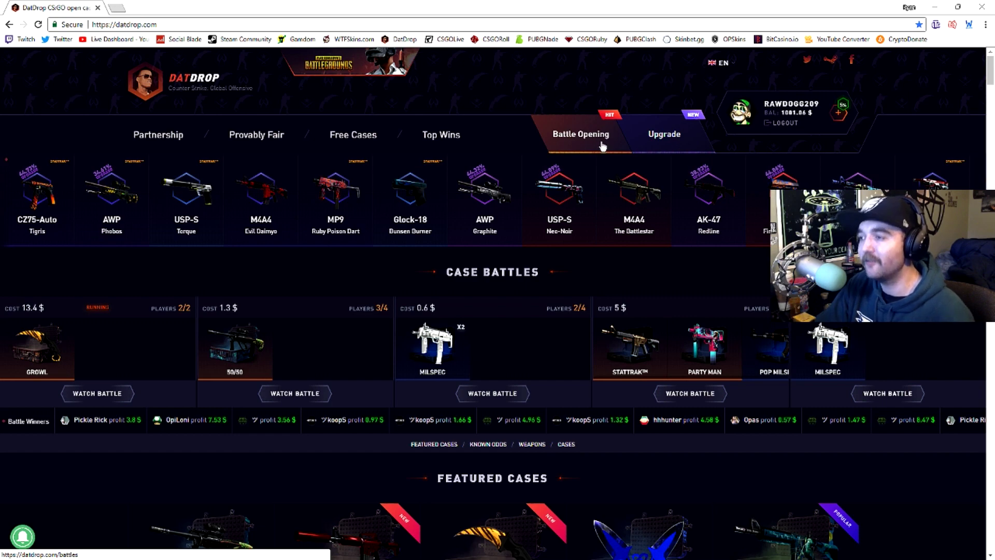
{"action": "scroll", "coordinate": [376, 346], "scroll_direction": "down", "scroll_amount": 4}
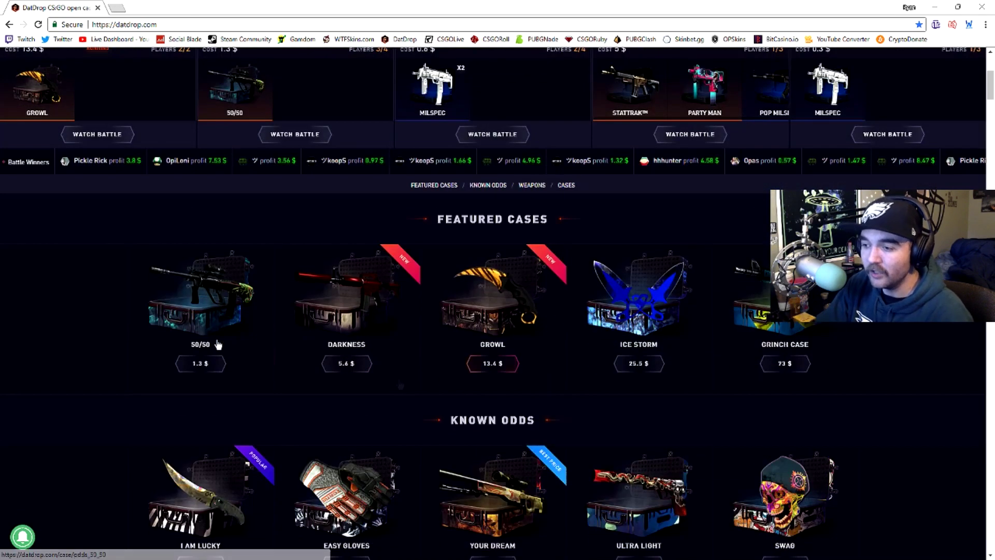
{"action": "scroll", "coordinate": [486, 425], "scroll_direction": "down", "scroll_amount": 2}
{"action": "scroll", "coordinate": [486, 426], "scroll_direction": "up", "scroll_amount": 4}
{"action": "scroll", "coordinate": [486, 310], "scroll_direction": "up", "scroll_amount": 3}
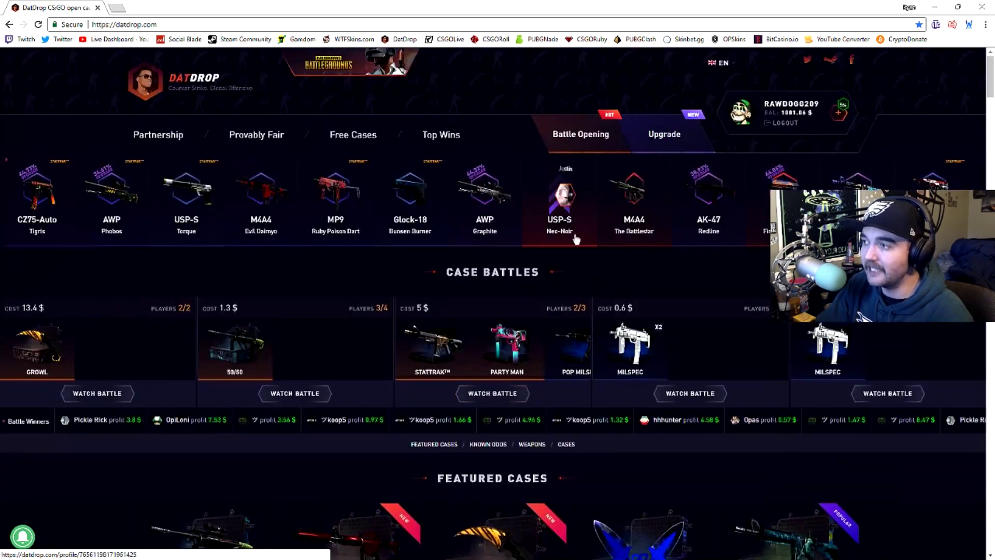
Switch from DatDrop's CS:GO home page to the PUBG (Battlegrounds) site.
{"action": "left_click", "coordinate": [332, 64]}
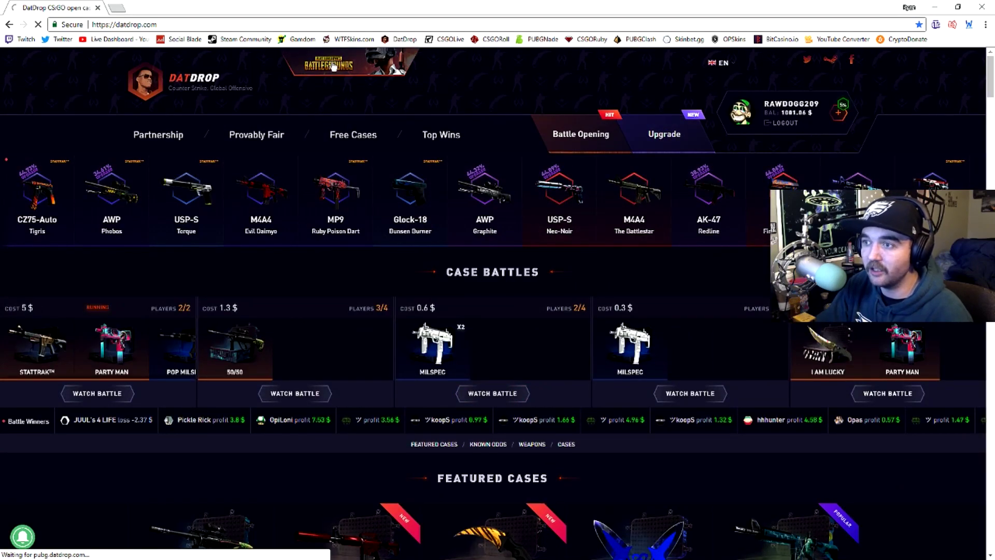
{"action": "scroll", "coordinate": [568, 249], "scroll_direction": "down", "scroll_amount": 4}
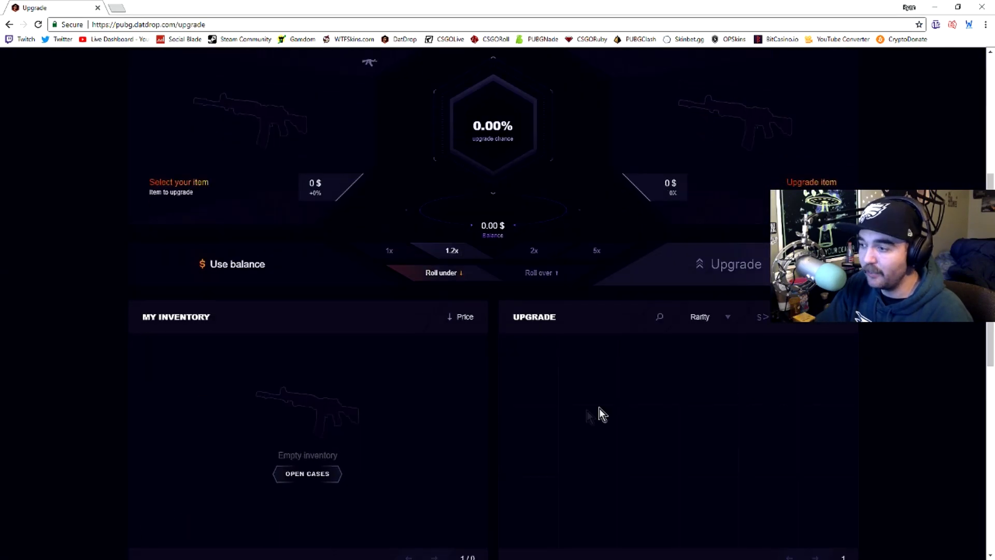
{"action": "scroll", "coordinate": [599, 408], "scroll_direction": "down", "scroll_amount": 3}
{"action": "scroll", "coordinate": [599, 408], "scroll_direction": "up", "scroll_amount": 5}
{"action": "scroll", "coordinate": [657, 416], "scroll_direction": "down", "scroll_amount": 5}
{"action": "scroll", "coordinate": [656, 416], "scroll_direction": "up", "scroll_amount": 4}
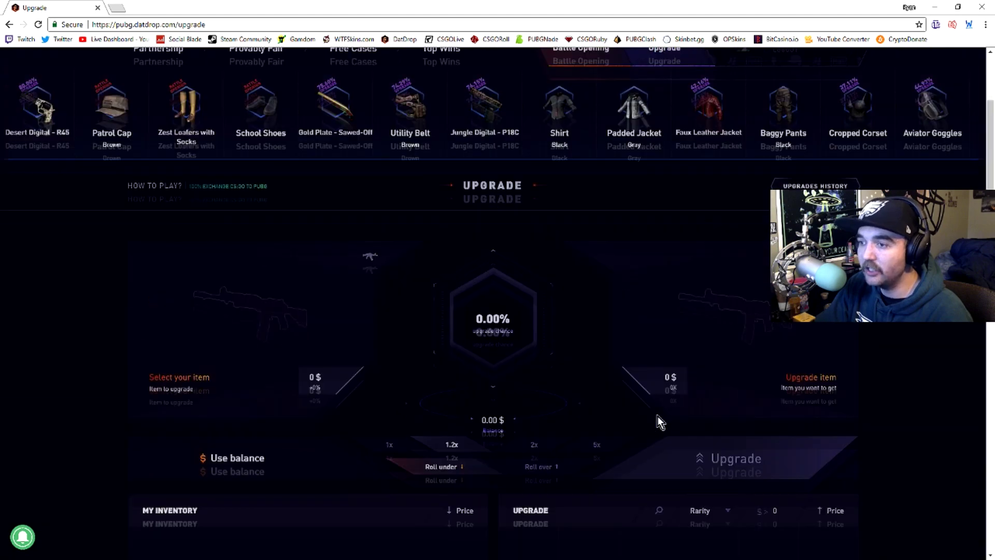
{"action": "scroll", "coordinate": [605, 345], "scroll_direction": "up", "scroll_amount": 3}
{"action": "scroll", "coordinate": [605, 346], "scroll_direction": "up", "scroll_amount": 4}
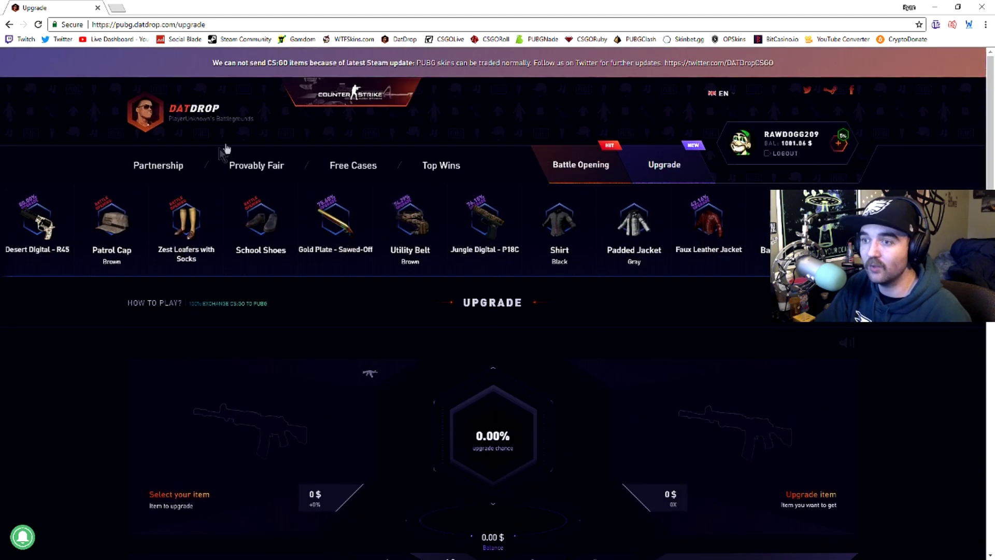
Go to the PUBG site's Partnership page and select the whole referral link.
{"action": "left_click", "coordinate": [195, 110]}
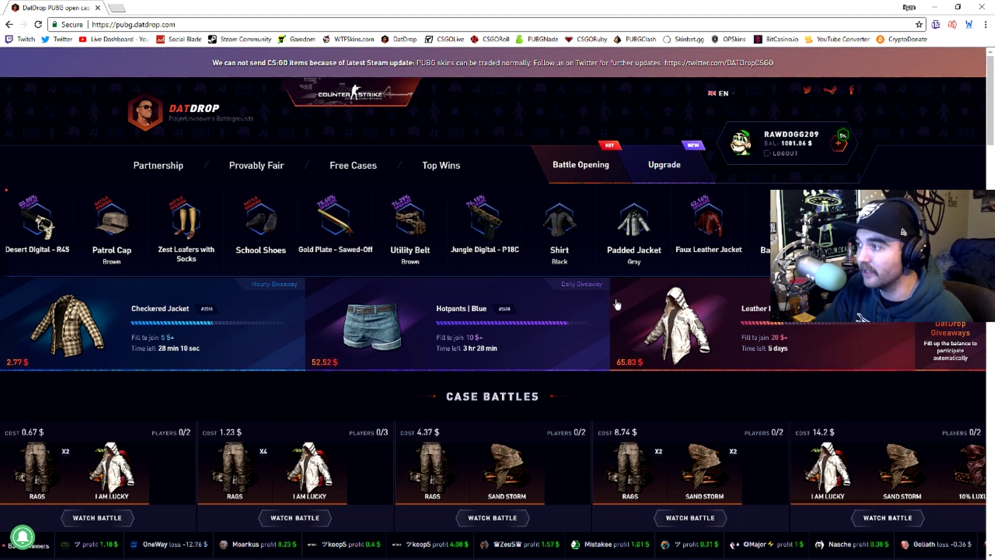
{"action": "left_click", "coordinate": [166, 172]}
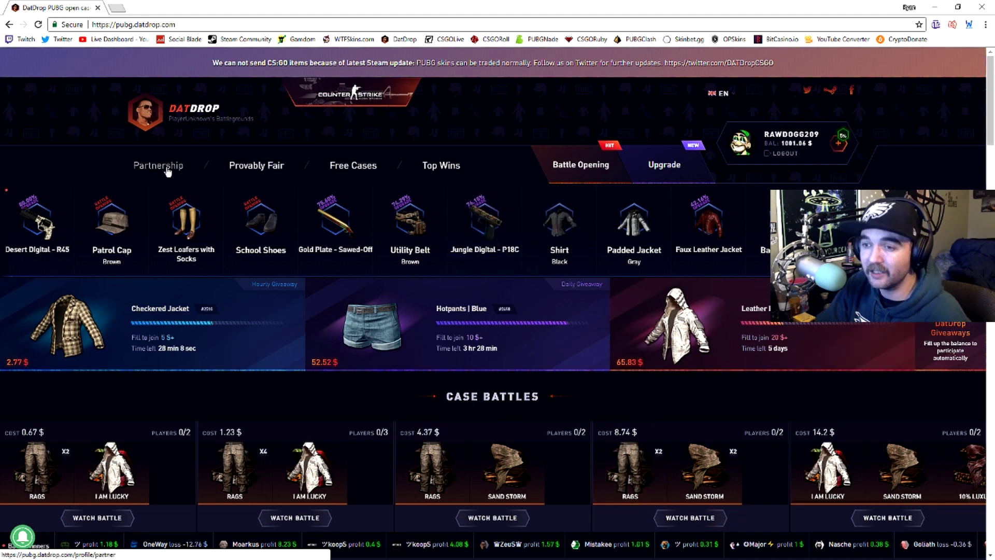
{"action": "triple_click", "coordinate": [232, 382]}
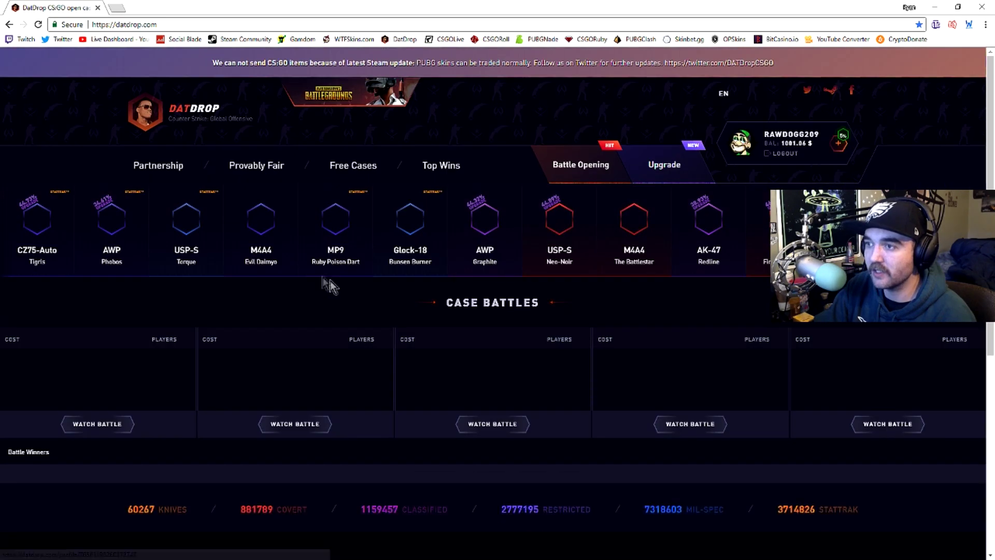
{"action": "scroll", "coordinate": [407, 260], "scroll_direction": "down", "scroll_amount": 5}
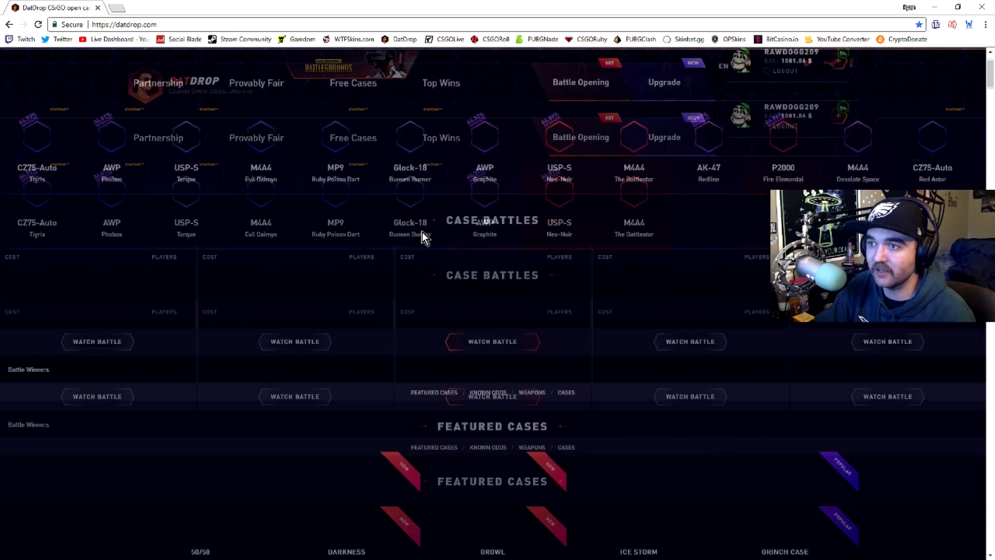
{"action": "scroll", "coordinate": [584, 369], "scroll_direction": "down", "scroll_amount": 5}
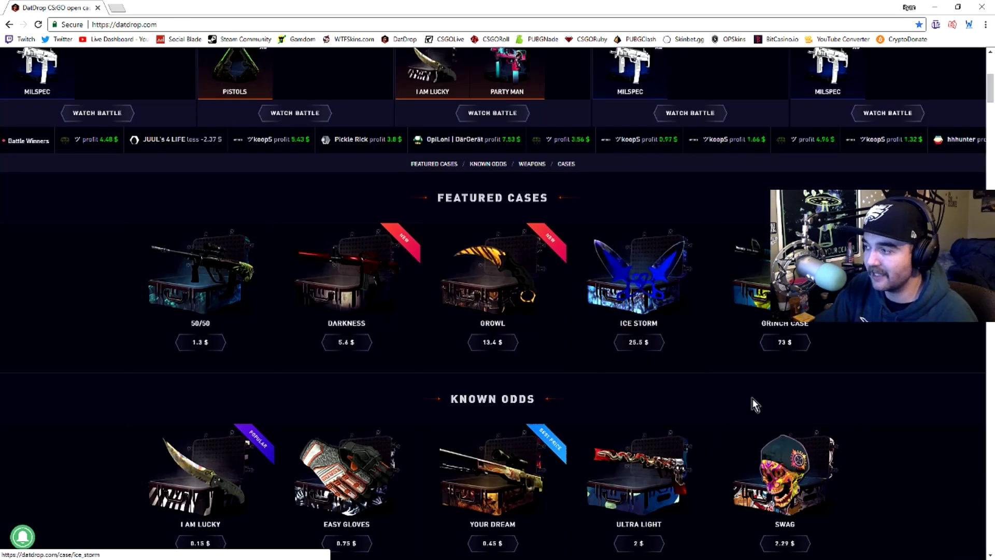
{"action": "scroll", "coordinate": [585, 369], "scroll_direction": "down", "scroll_amount": 2}
Open the Extra Rifles case, winning an M4A1-S Boreal Forest worth $0.15.
{"action": "left_click", "coordinate": [637, 497]}
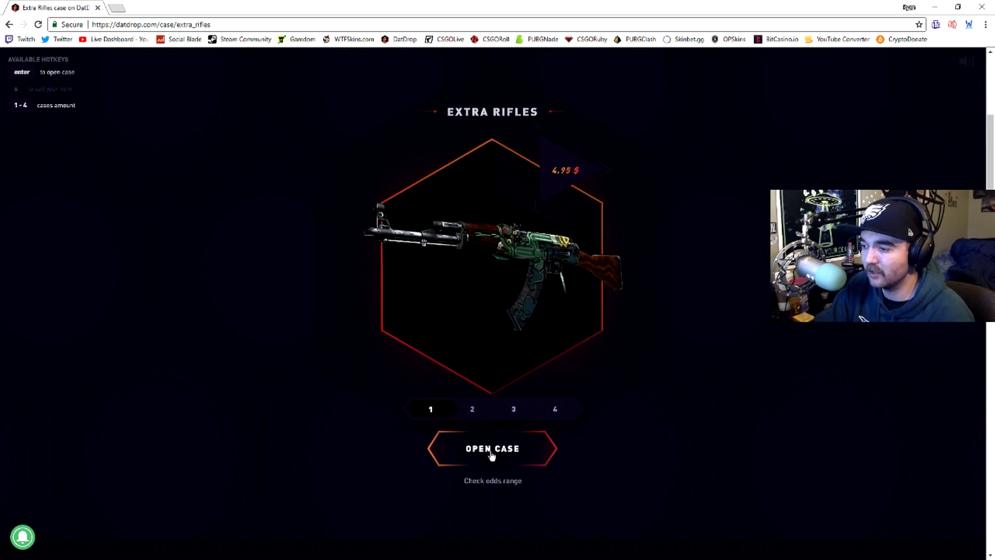
{"action": "left_click", "coordinate": [487, 455]}
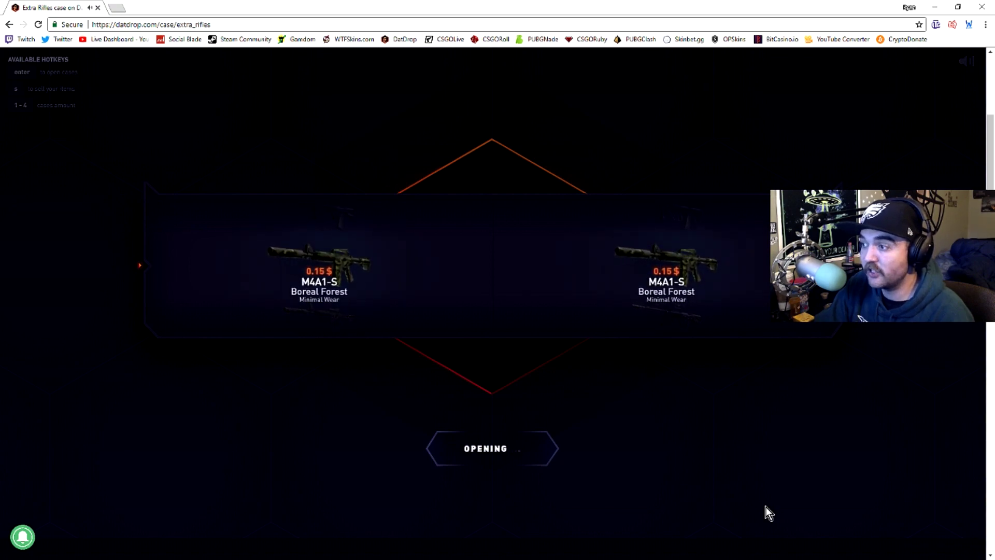
{"action": "scroll", "coordinate": [687, 488], "scroll_direction": "up", "scroll_amount": 5}
Stake both $0.15 M4A1-S skins on a roll-over upgrade for the $1.66 shotgun, and lose.
{"action": "left_click", "coordinate": [665, 134]}
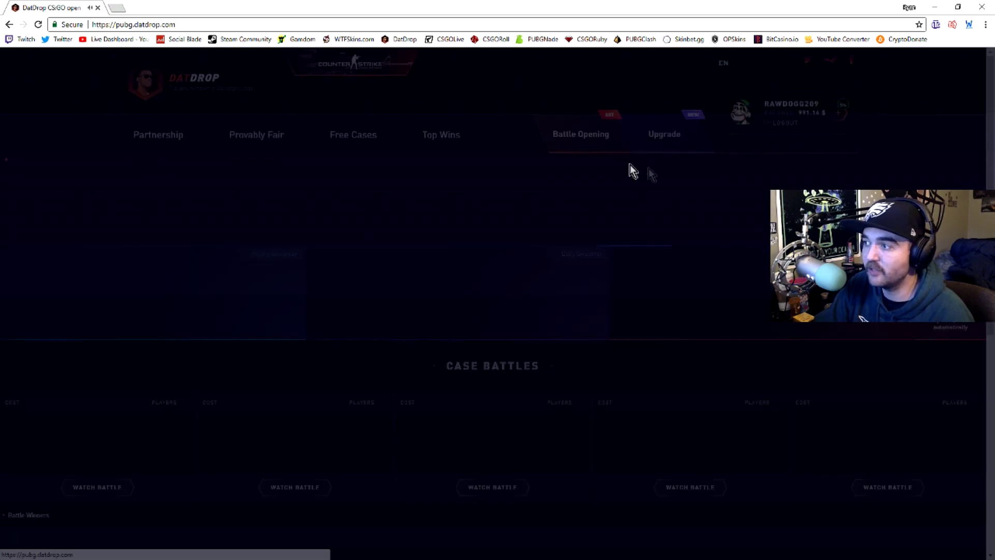
{"action": "left_click", "coordinate": [666, 137]}
{"action": "scroll", "coordinate": [441, 343], "scroll_direction": "down", "scroll_amount": 5}
{"action": "scroll", "coordinate": [627, 406], "scroll_direction": "down", "scroll_amount": 5}
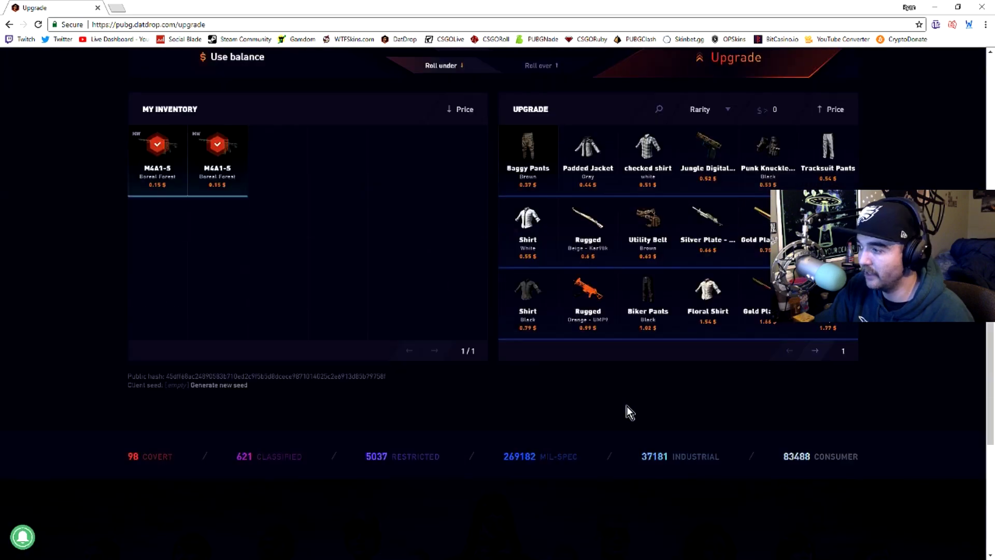
{"action": "scroll", "coordinate": [512, 311], "scroll_direction": "up", "scroll_amount": 4}
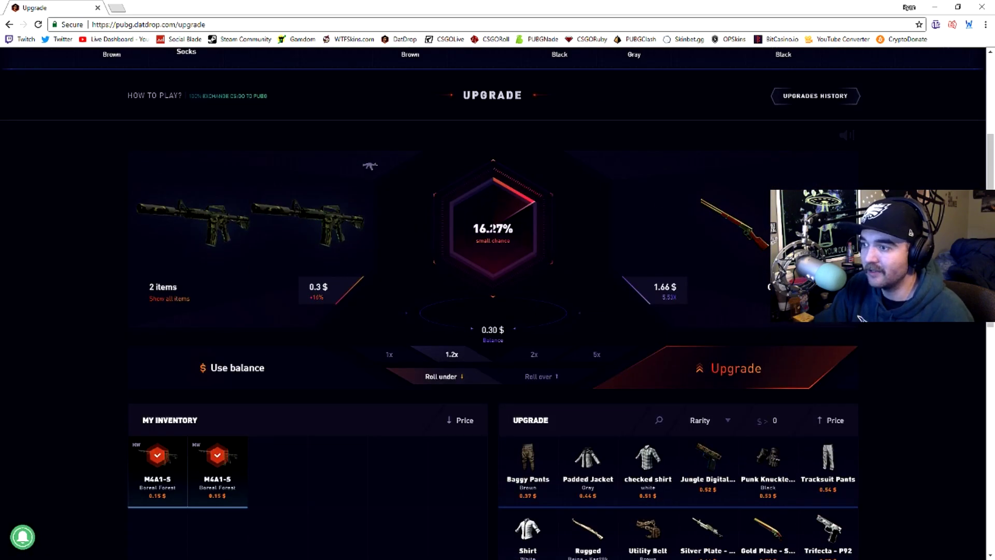
{"action": "left_click", "coordinate": [528, 380]}
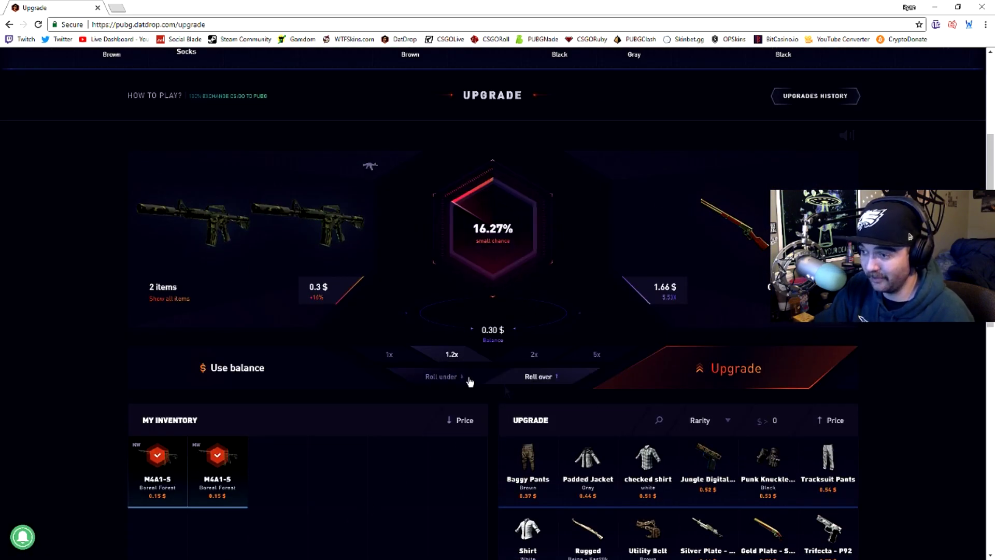
{"action": "left_click", "coordinate": [731, 370]}
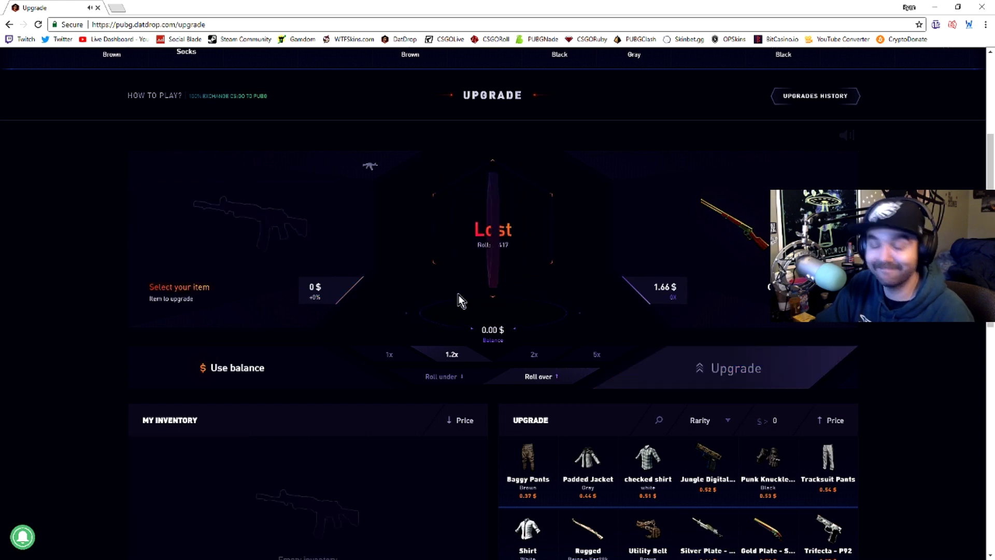
{"action": "scroll", "coordinate": [458, 295], "scroll_direction": "up", "scroll_amount": 5}
{"action": "left_click", "coordinate": [581, 165]}
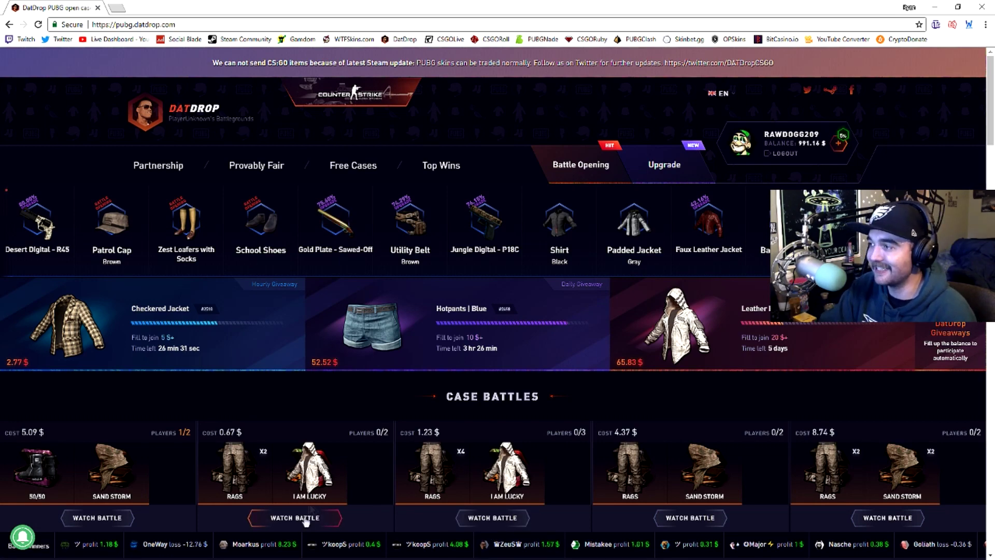
{"action": "scroll", "coordinate": [466, 295], "scroll_direction": "down", "scroll_amount": 3}
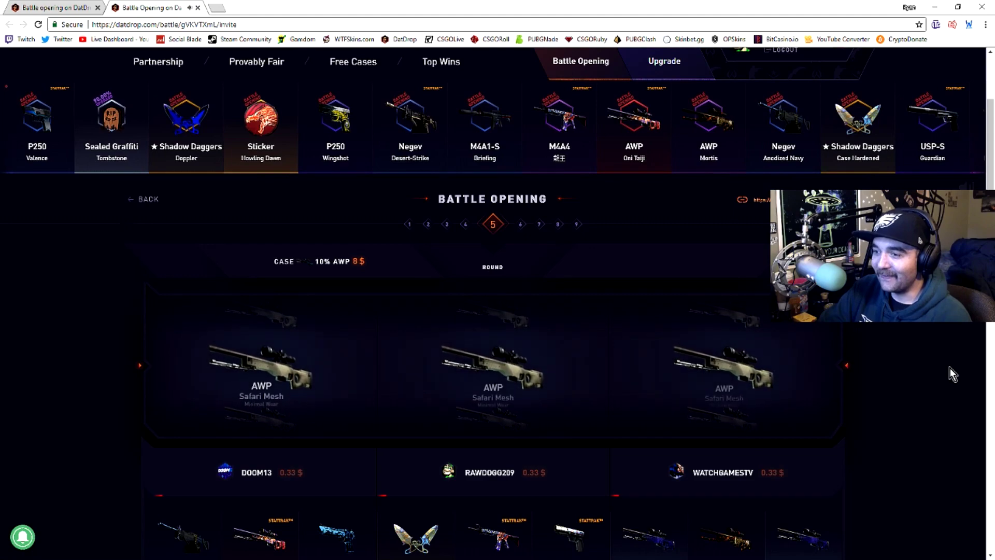
{"action": "scroll", "coordinate": [949, 367], "scroll_direction": "down", "scroll_amount": 2}
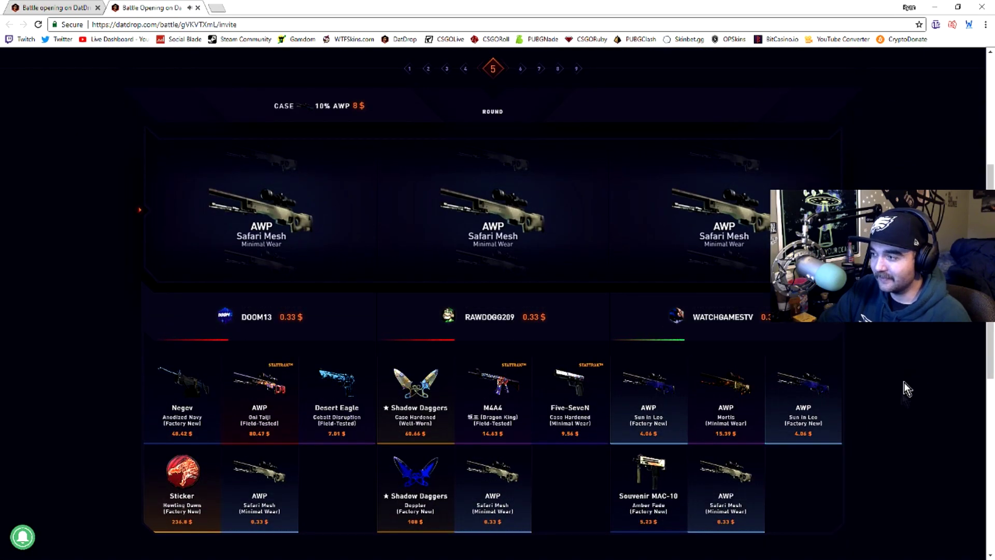
{"action": "scroll", "coordinate": [907, 389], "scroll_direction": "up", "scroll_amount": 2}
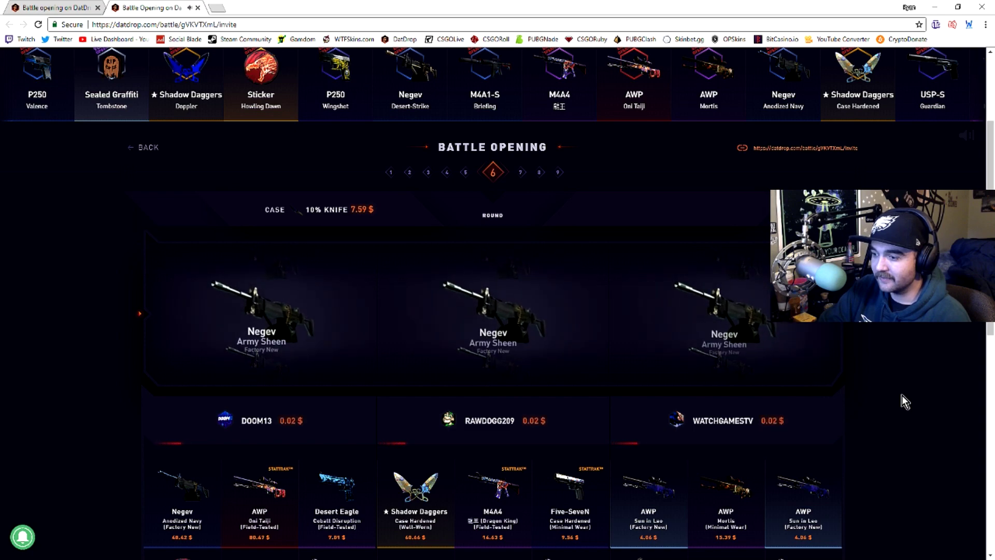
{"action": "scroll", "coordinate": [902, 395], "scroll_direction": "down", "scroll_amount": 2}
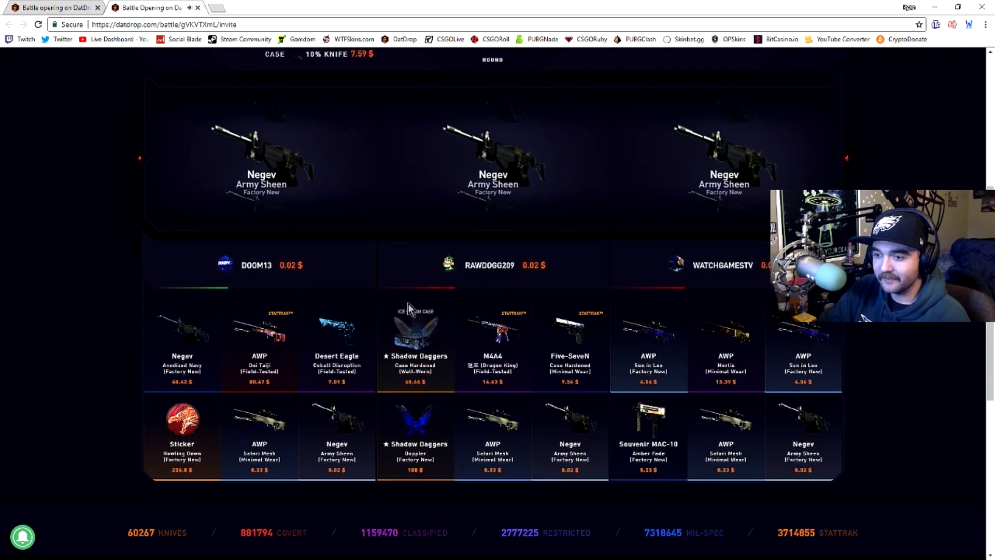
{"action": "scroll", "coordinate": [408, 307], "scroll_direction": "up", "scroll_amount": 3}
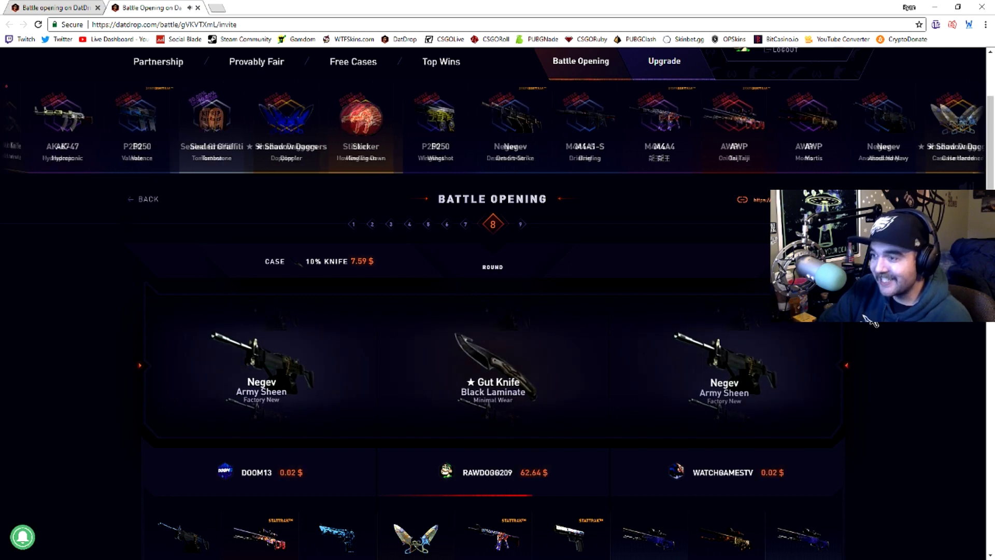
{"action": "scroll", "coordinate": [871, 321], "scroll_direction": "down", "scroll_amount": 5}
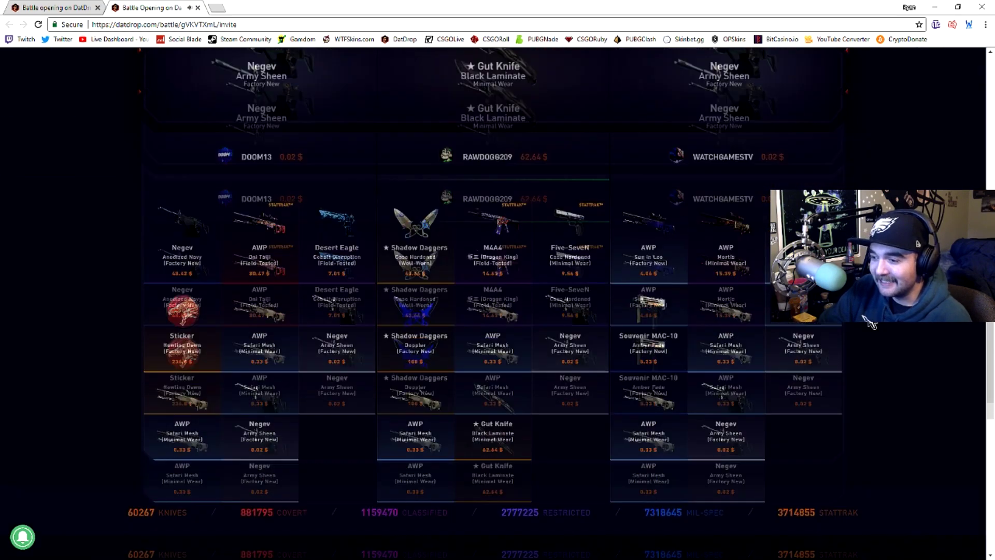
{"action": "scroll", "coordinate": [870, 320], "scroll_direction": "down", "scroll_amount": 3}
{"action": "scroll", "coordinate": [870, 320], "scroll_direction": "up", "scroll_amount": 4}
{"action": "scroll", "coordinate": [870, 326], "scroll_direction": "up", "scroll_amount": 4}
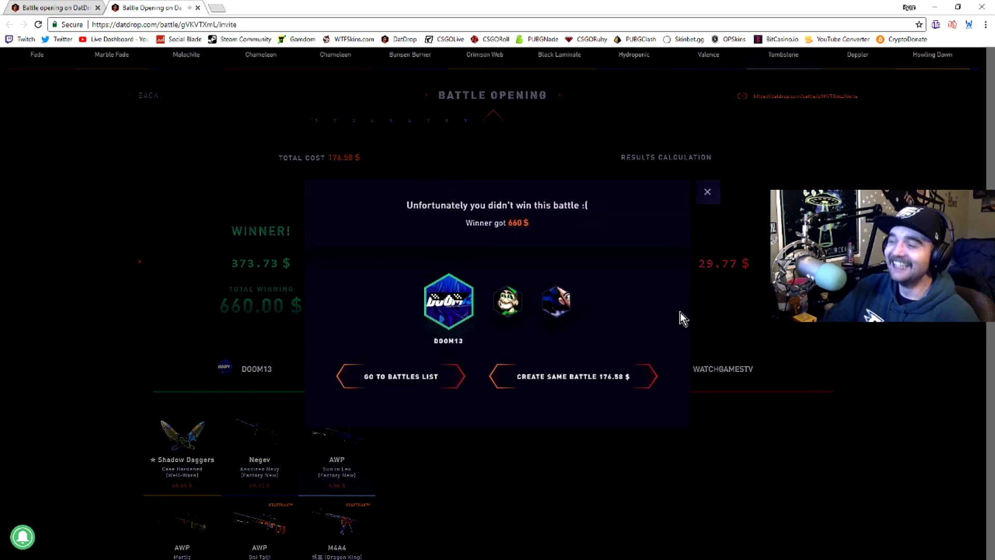
Dismiss the battle result and open the 10% AWP case, winning an AWP Safari Mesh (Minimal Wear).
{"action": "left_click", "coordinate": [707, 193]}
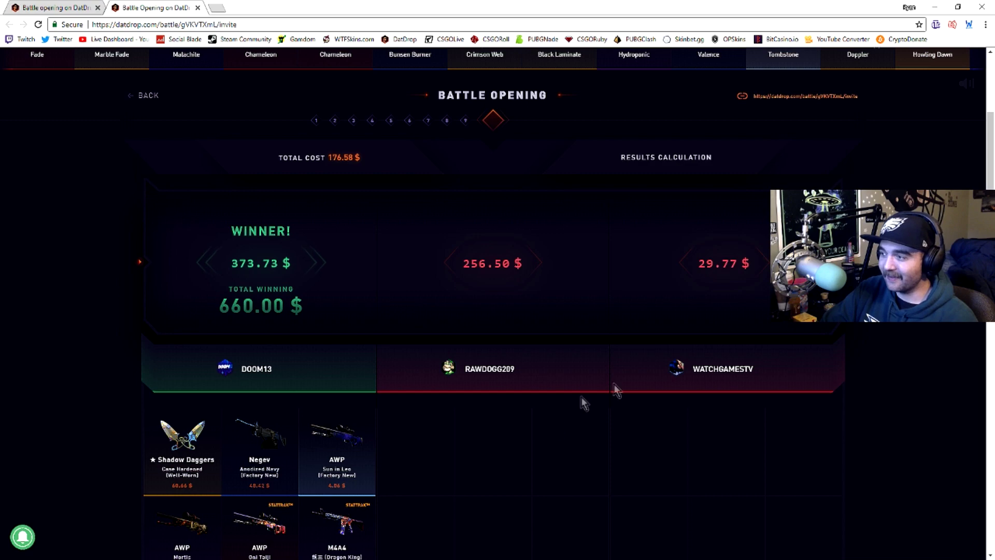
{"action": "scroll", "coordinate": [584, 403], "scroll_direction": "up", "scroll_amount": 5}
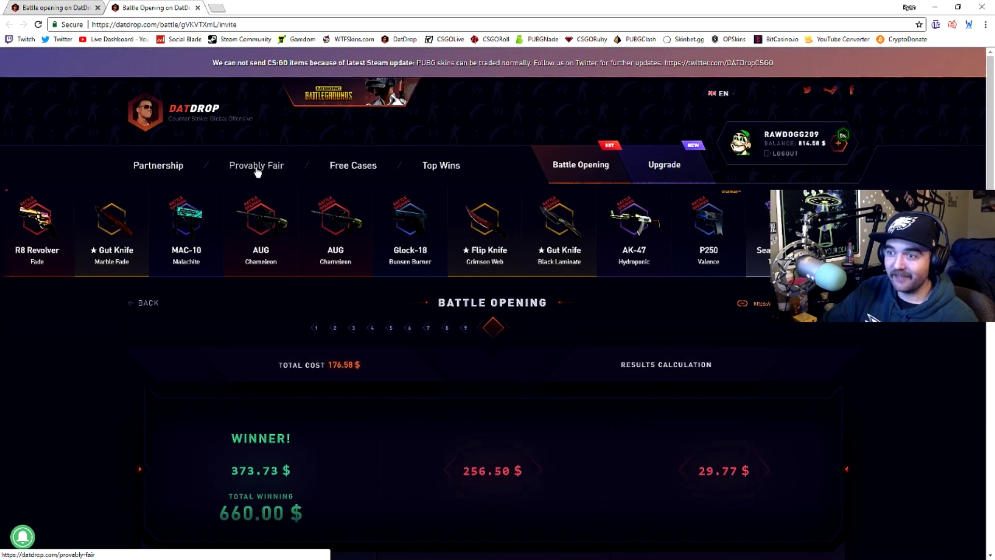
{"action": "left_click", "coordinate": [497, 449]}
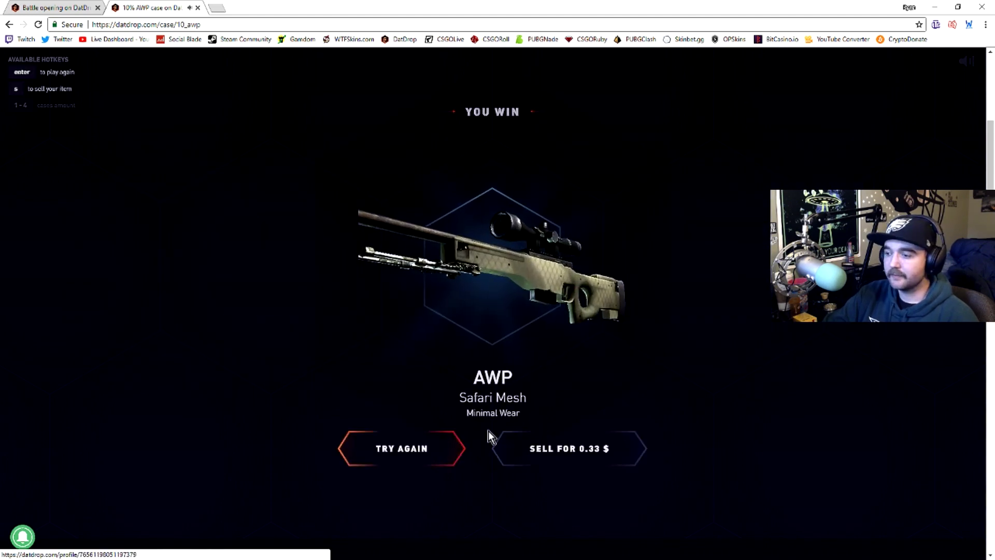
Sell the AWP Safari Mesh for $0.33 and return to the DatDrop home page.
{"action": "left_click", "coordinate": [607, 459]}
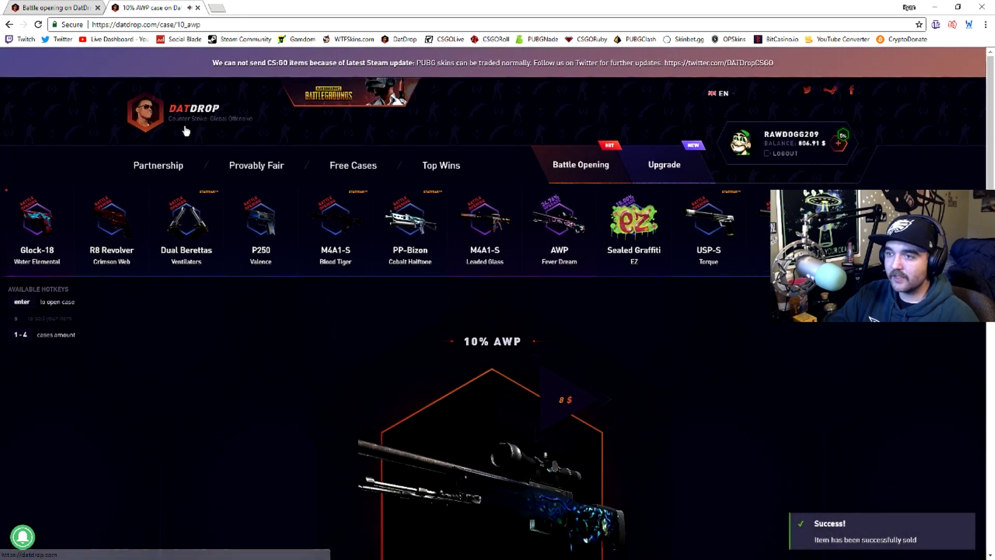
{"action": "left_click", "coordinate": [194, 116]}
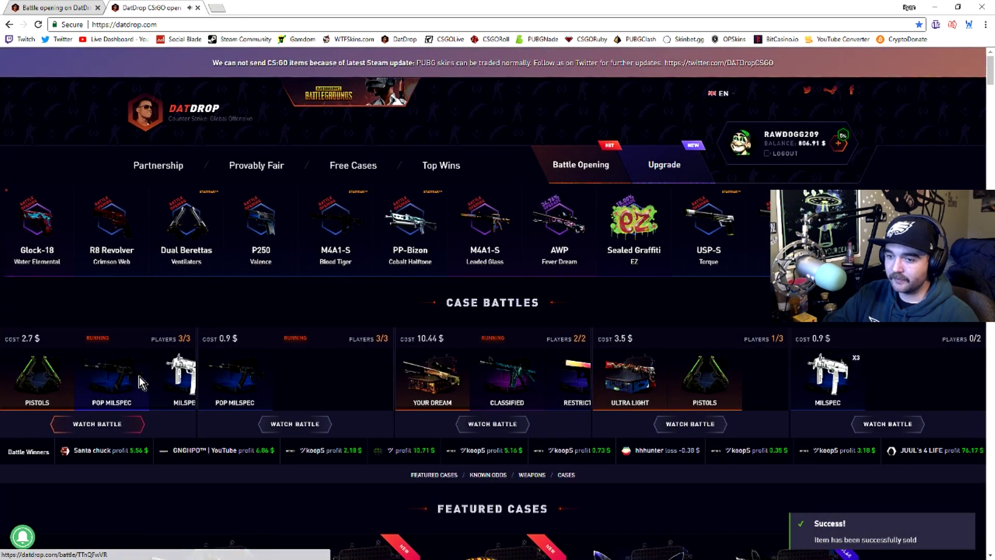
{"action": "scroll", "coordinate": [374, 353], "scroll_direction": "down", "scroll_amount": 5}
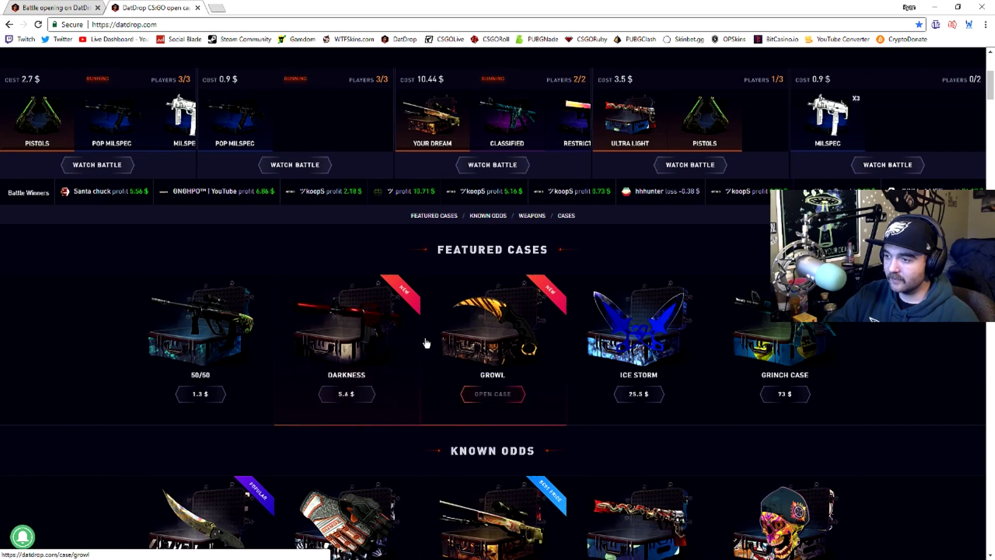
{"action": "scroll", "coordinate": [426, 344], "scroll_direction": "down", "scroll_amount": 2}
{"action": "scroll", "coordinate": [426, 343], "scroll_direction": "down", "scroll_amount": 3}
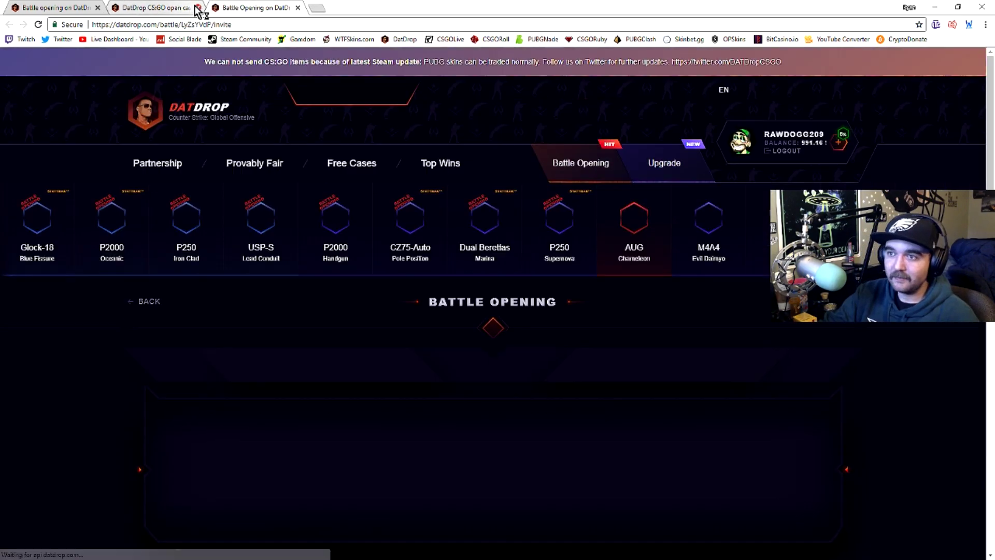
Close the two old tabs and join the private 12-round battle for $199.62.
{"action": "left_click", "coordinate": [198, 7]}
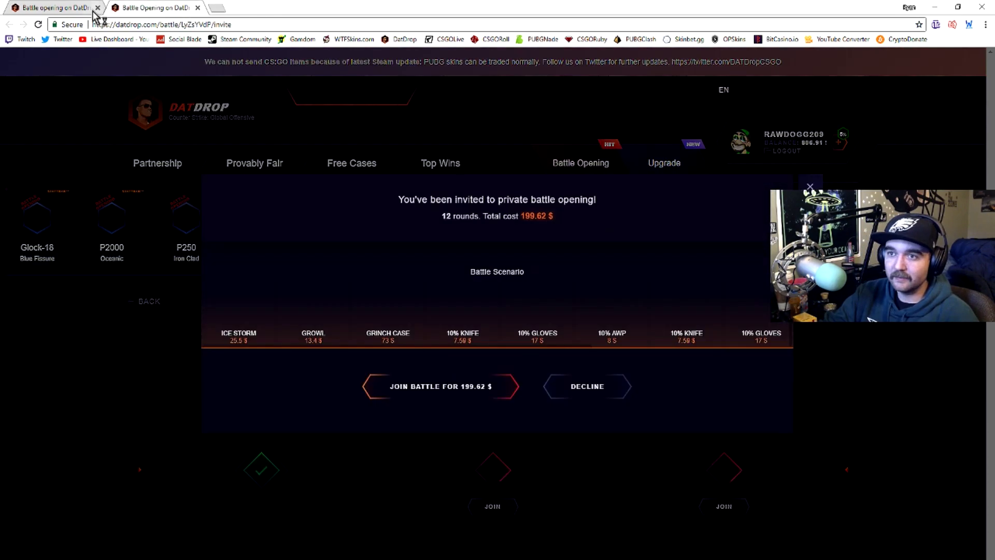
{"action": "left_click", "coordinate": [97, 7]}
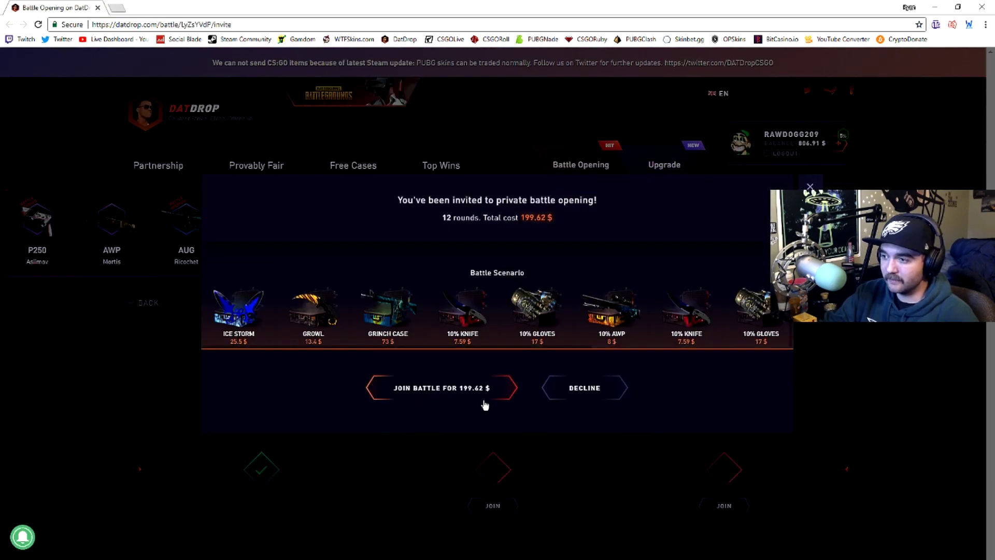
{"action": "left_click", "coordinate": [483, 396]}
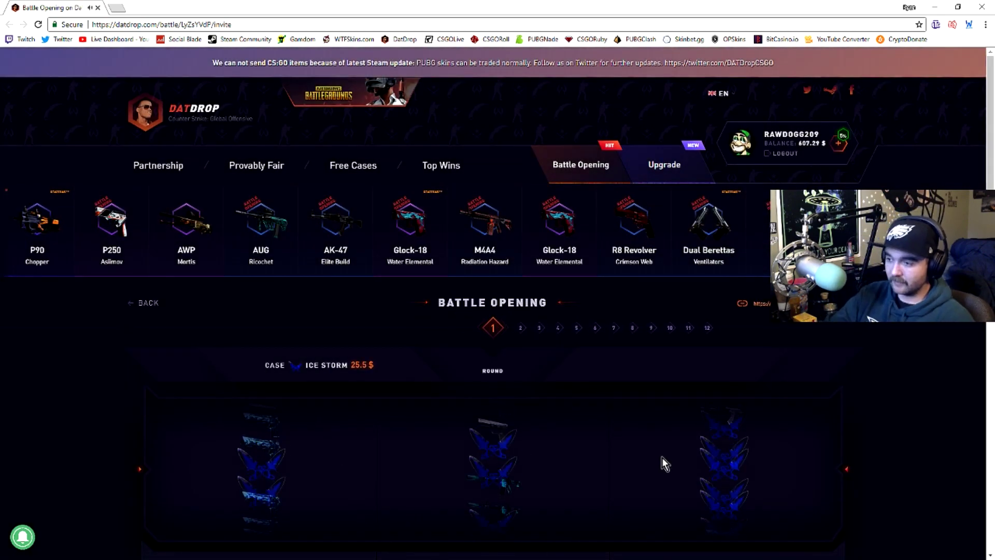
{"action": "scroll", "coordinate": [661, 457], "scroll_direction": "down", "scroll_amount": 2}
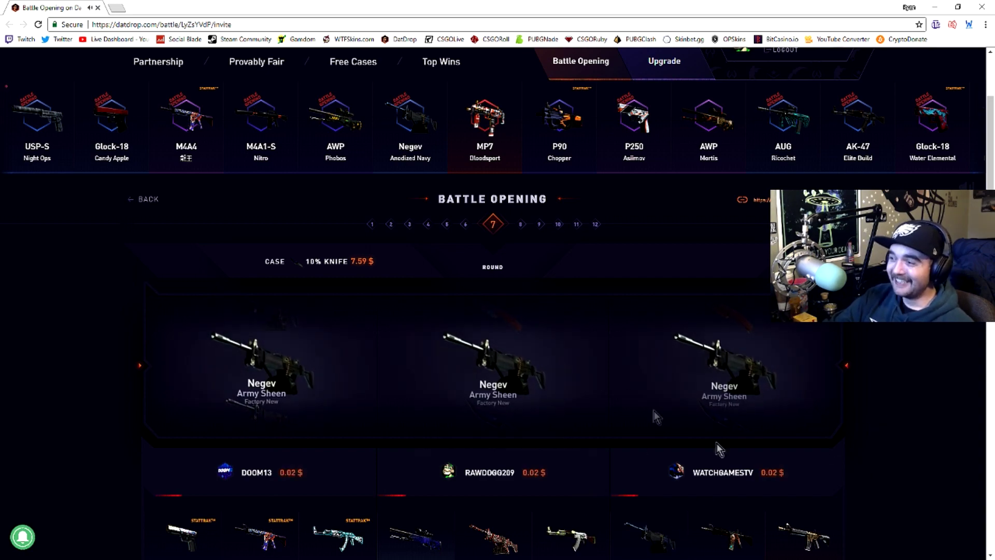
{"action": "scroll", "coordinate": [948, 381], "scroll_direction": "down", "scroll_amount": 1}
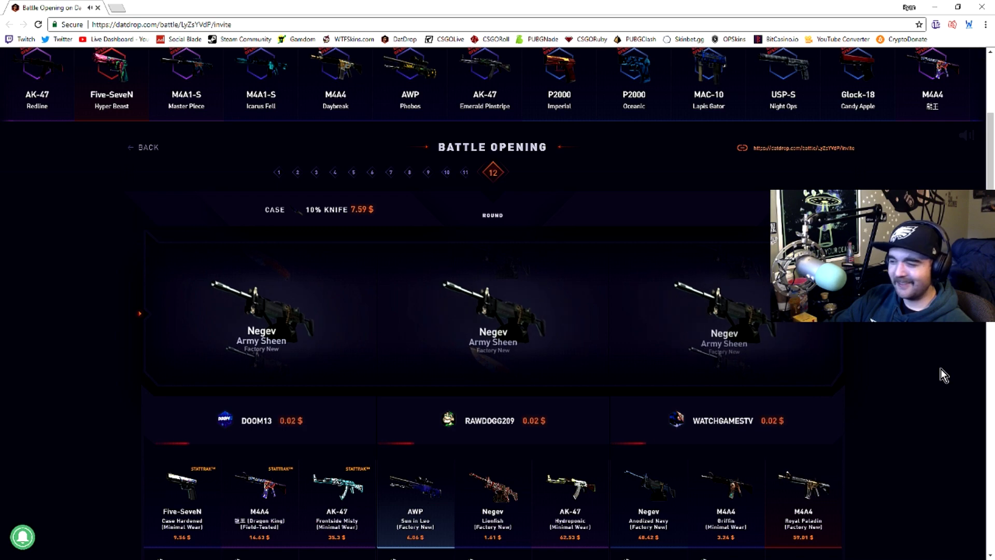
{"action": "scroll", "coordinate": [942, 374], "scroll_direction": "up", "scroll_amount": 5}
Create a 4-round $175 battle with added cases, then dismiss the loss after DOOM13 wins $560.92.
{"action": "left_click", "coordinate": [580, 164]}
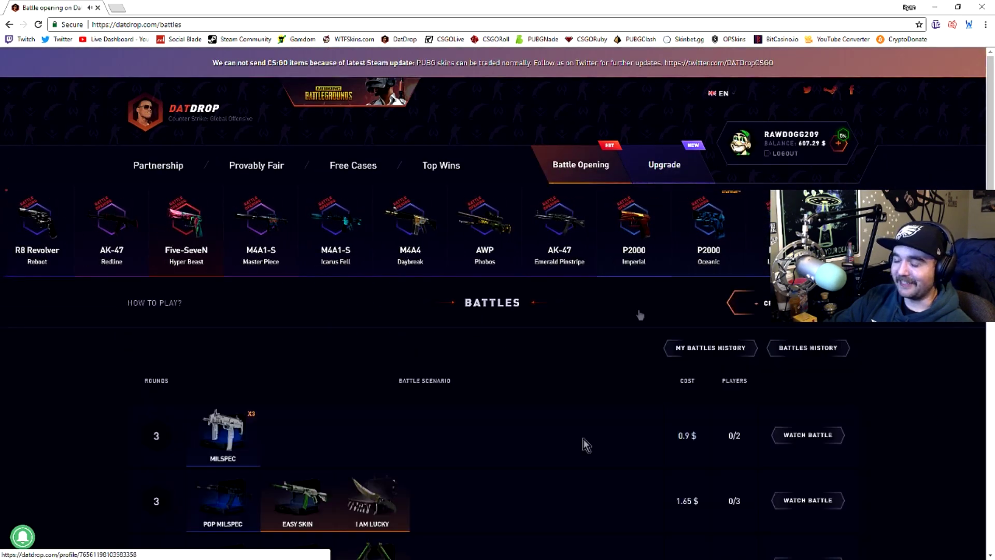
{"action": "left_click", "coordinate": [751, 302]}
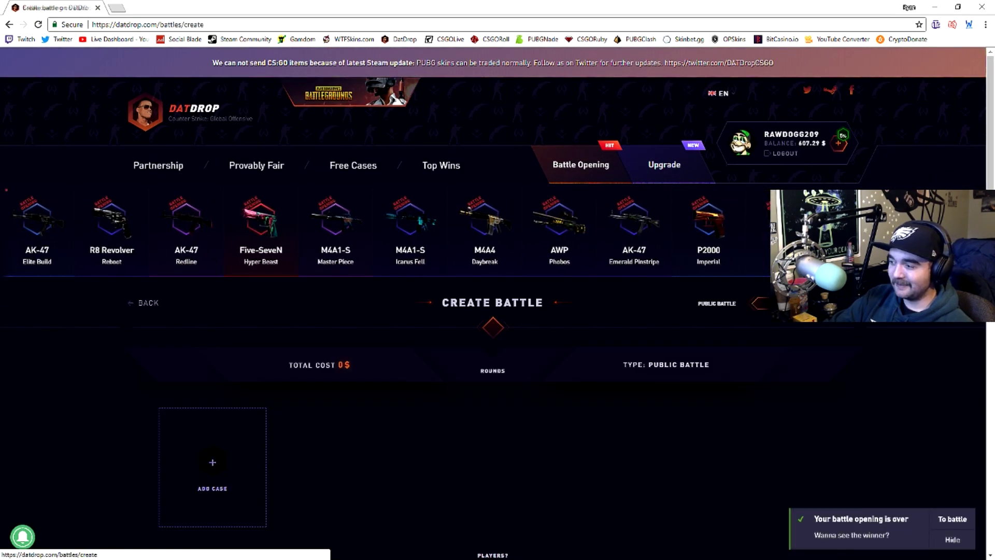
{"action": "left_click", "coordinate": [210, 467]}
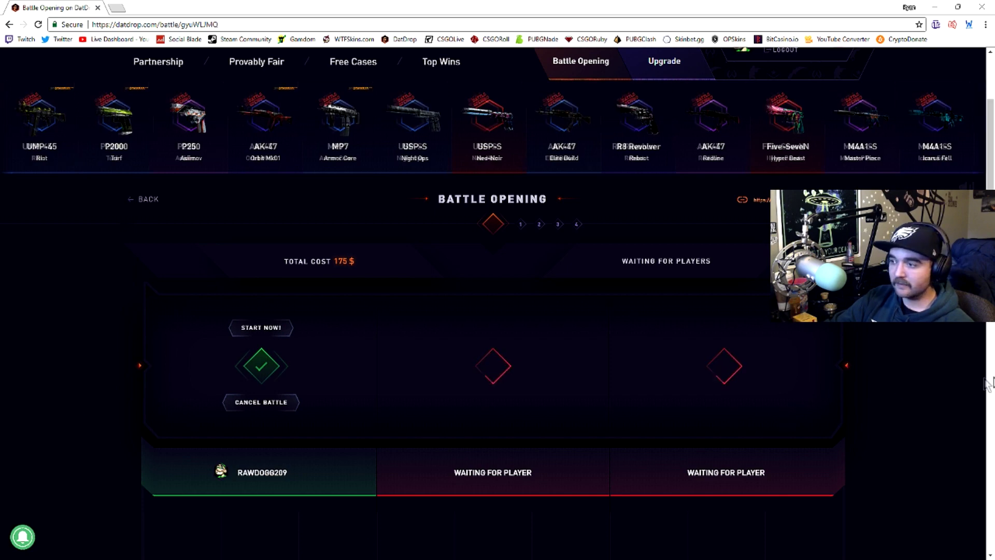
{"action": "scroll", "coordinate": [898, 426], "scroll_direction": "up", "scroll_amount": 2}
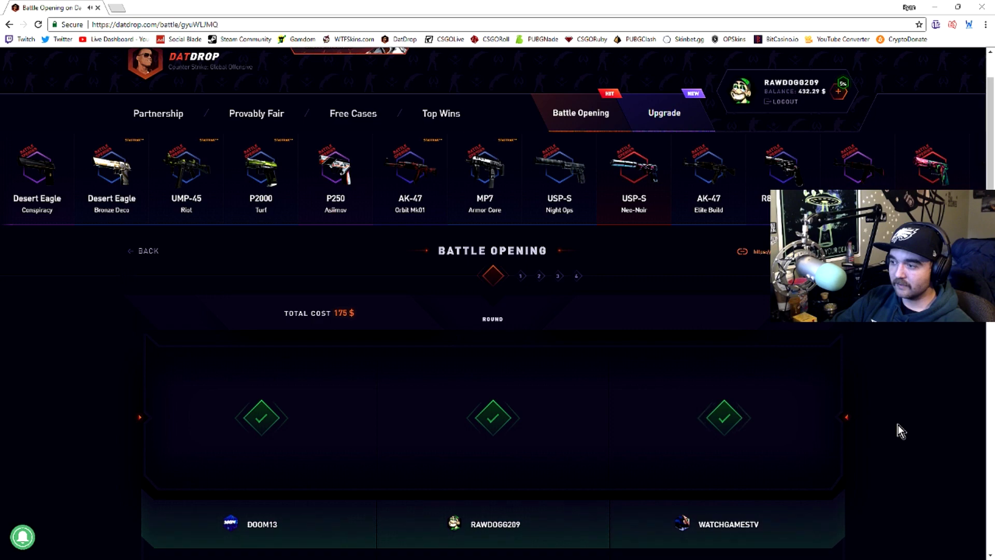
{"action": "scroll", "coordinate": [898, 425], "scroll_direction": "down", "scroll_amount": 2}
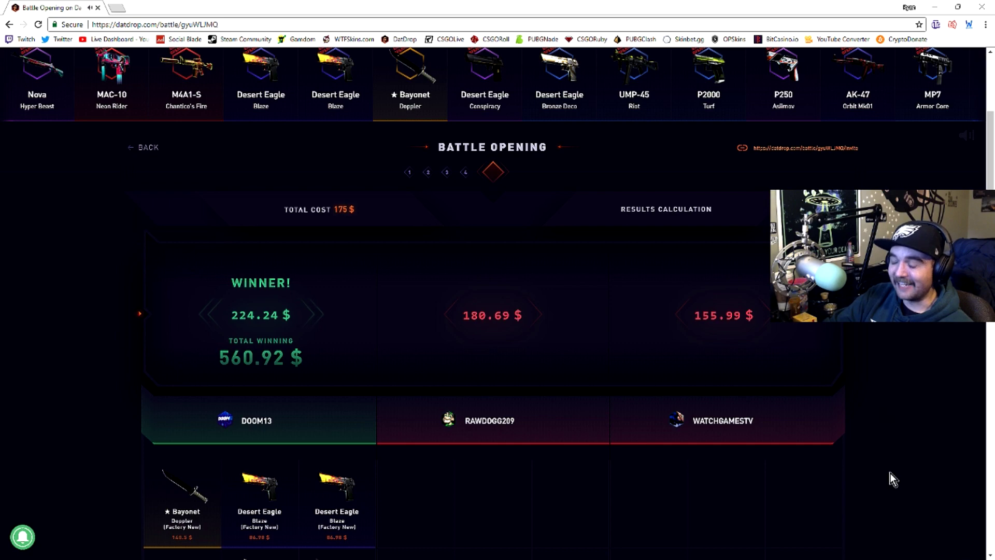
{"action": "scroll", "coordinate": [891, 475], "scroll_direction": "up", "scroll_amount": 3}
{"action": "left_click", "coordinate": [902, 497]}
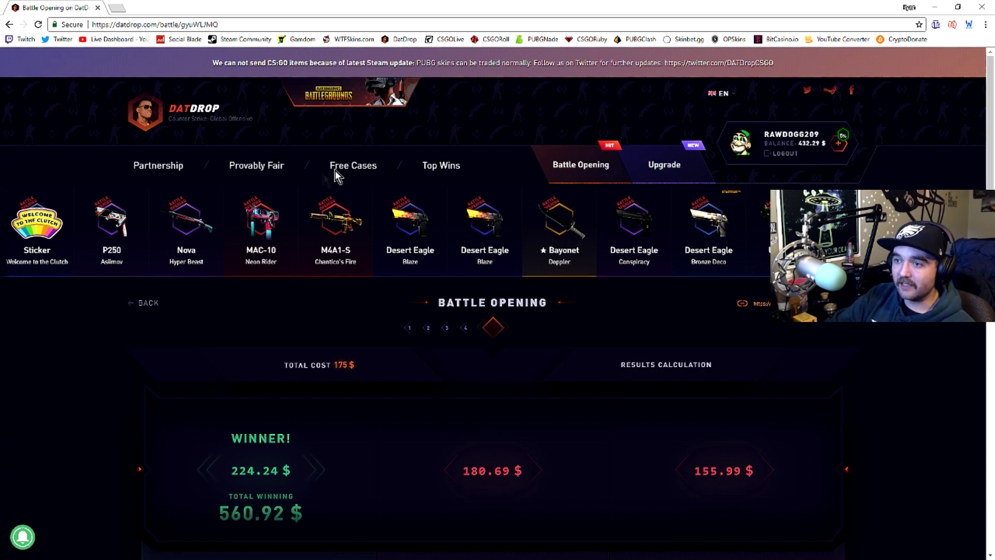
Open the Provably Fair details and start generating a new client seed.
{"action": "left_click", "coordinate": [256, 164]}
{"action": "scroll", "coordinate": [337, 392], "scroll_direction": "down", "scroll_amount": 3}
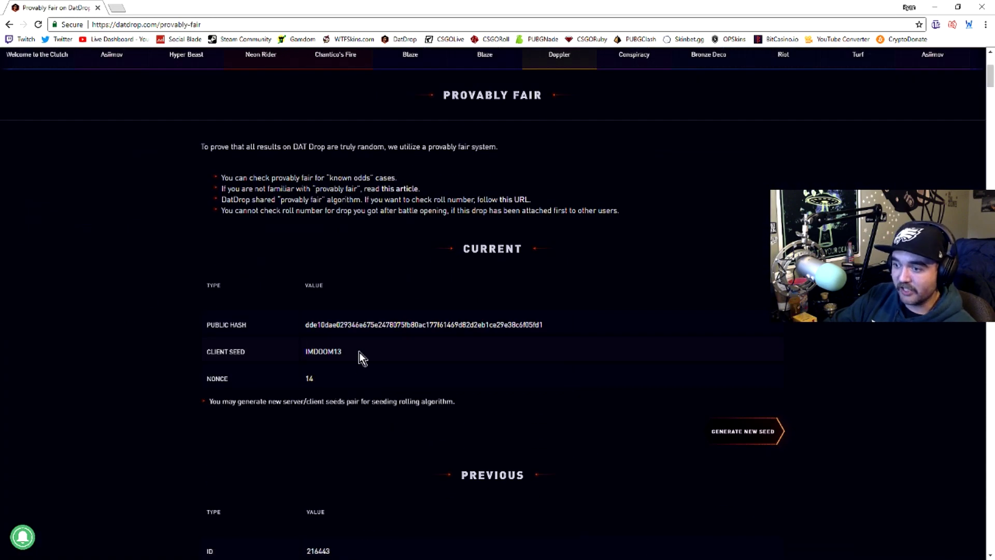
{"action": "left_click", "coordinate": [743, 430]}
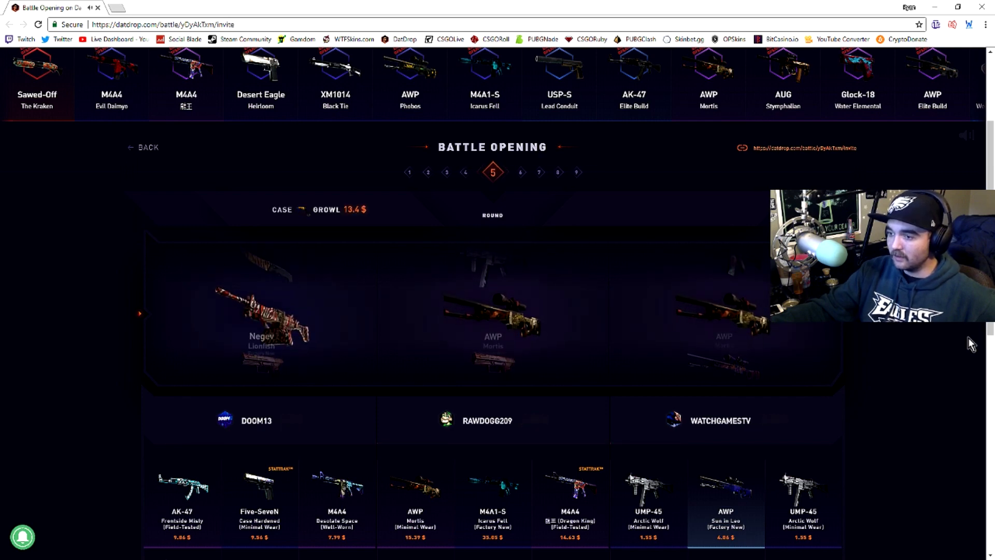
{"action": "scroll", "coordinate": [968, 337], "scroll_direction": "down", "scroll_amount": 2}
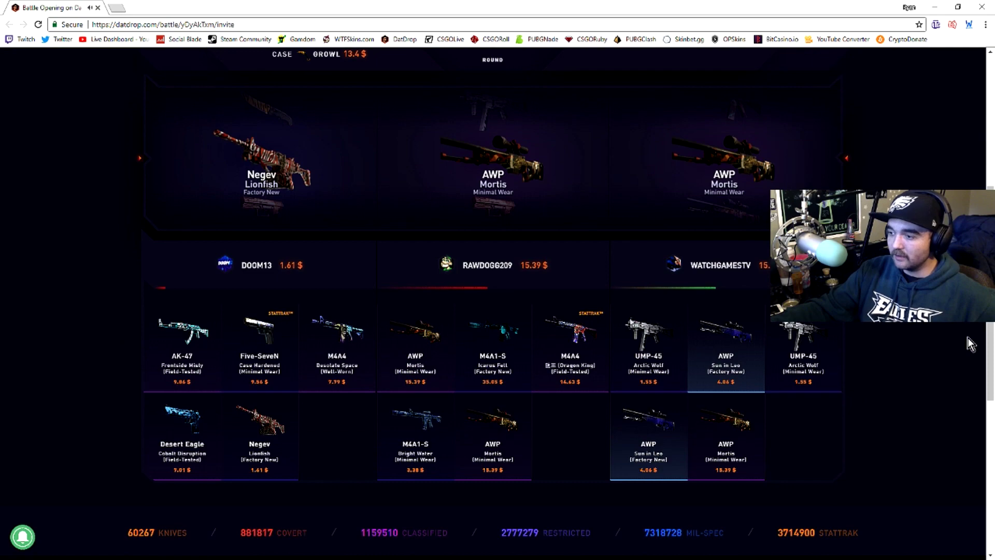
{"action": "scroll", "coordinate": [909, 375], "scroll_direction": "up", "scroll_amount": 2}
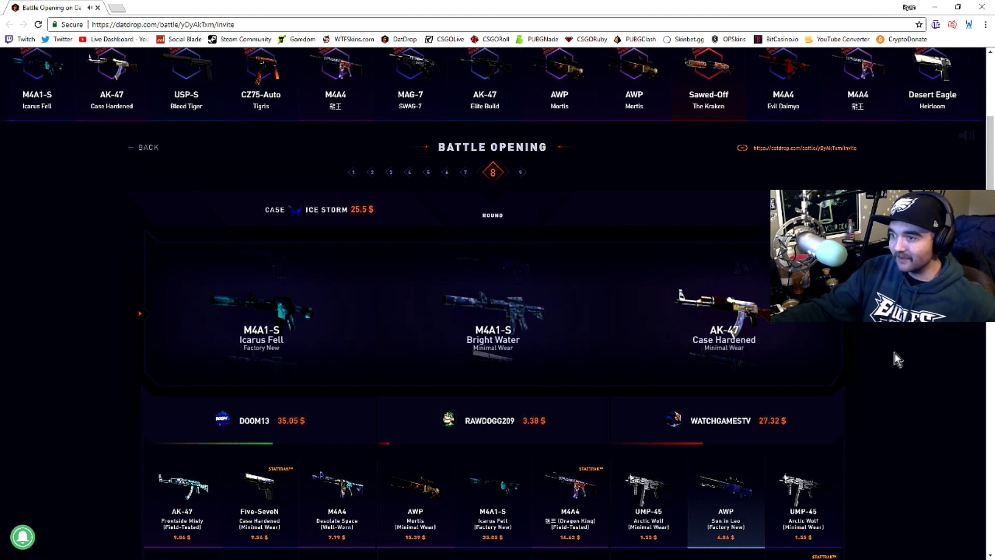
{"action": "scroll", "coordinate": [895, 359], "scroll_direction": "down", "scroll_amount": 2}
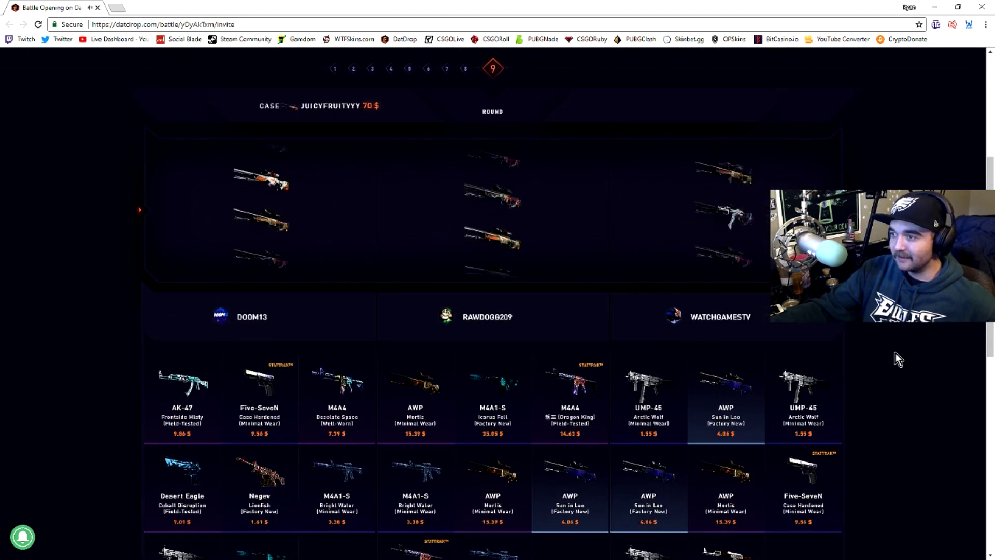
{"action": "scroll", "coordinate": [895, 353], "scroll_direction": "up", "scroll_amount": 1}
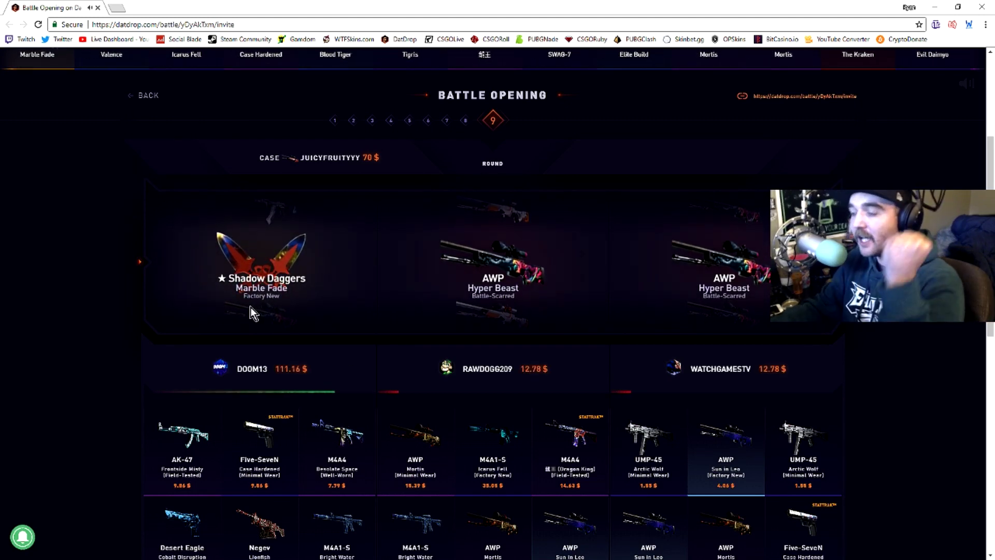
{"action": "scroll", "coordinate": [251, 303], "scroll_direction": "up", "scroll_amount": 5}
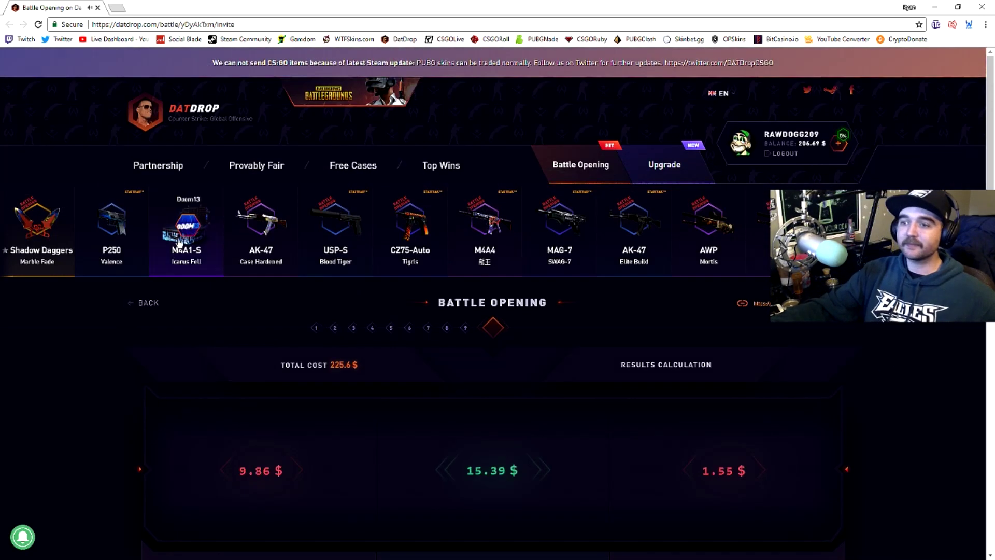
Visit Partnership, then Provably Fair, and begin entering a new client seed.
{"action": "left_click", "coordinate": [158, 166]}
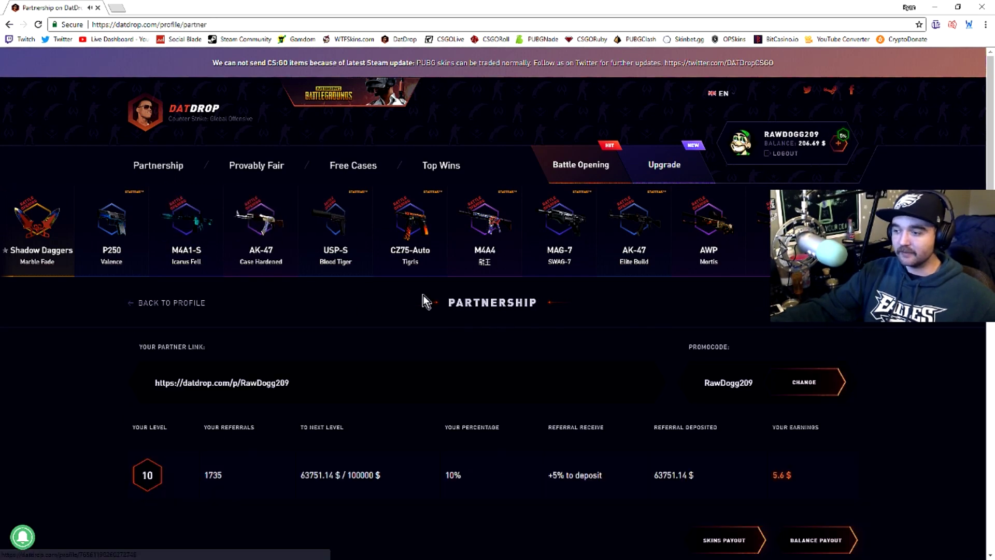
{"action": "left_click", "coordinate": [195, 114]}
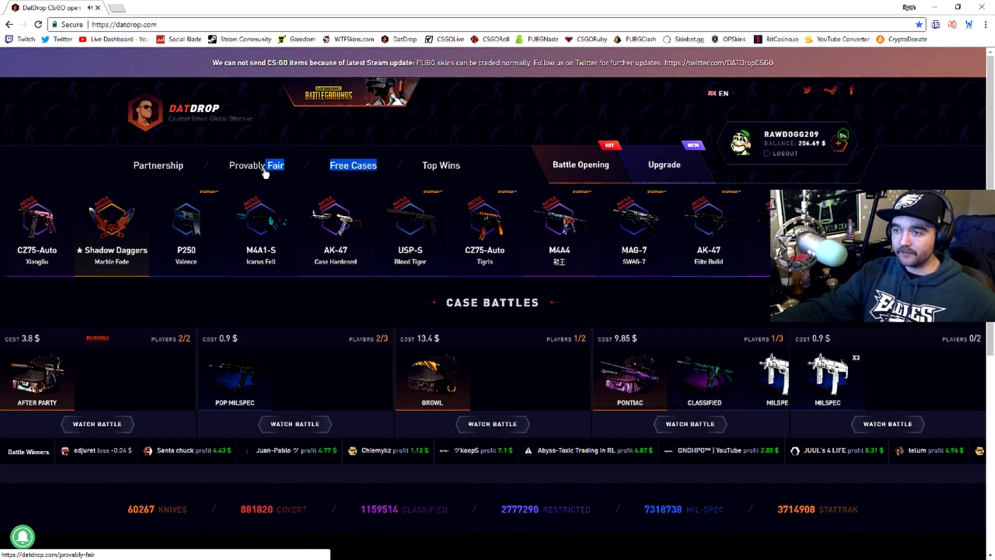
{"action": "left_click", "coordinate": [256, 165]}
{"action": "scroll", "coordinate": [535, 301], "scroll_direction": "down", "scroll_amount": 5}
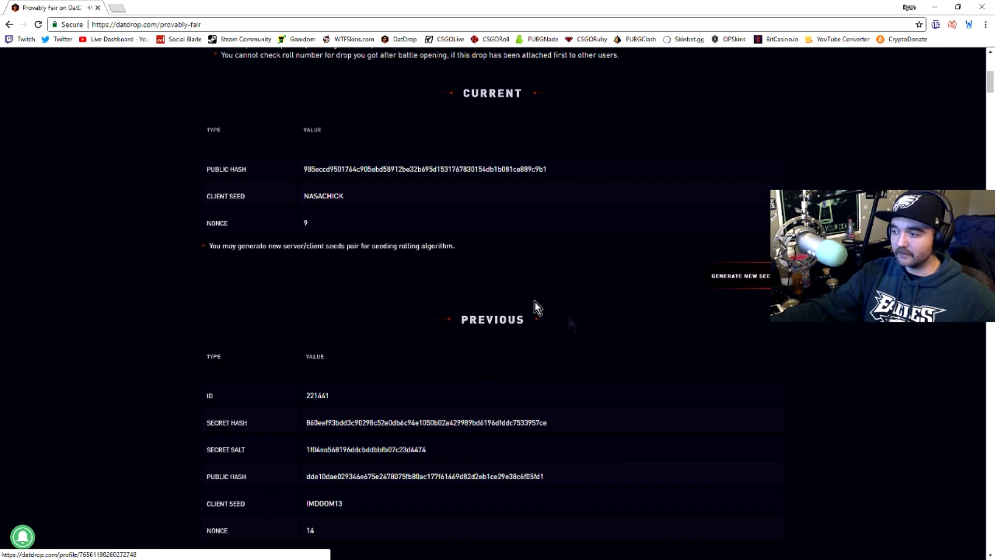
{"action": "left_click", "coordinate": [747, 278]}
{"action": "left_click", "coordinate": [451, 323]}
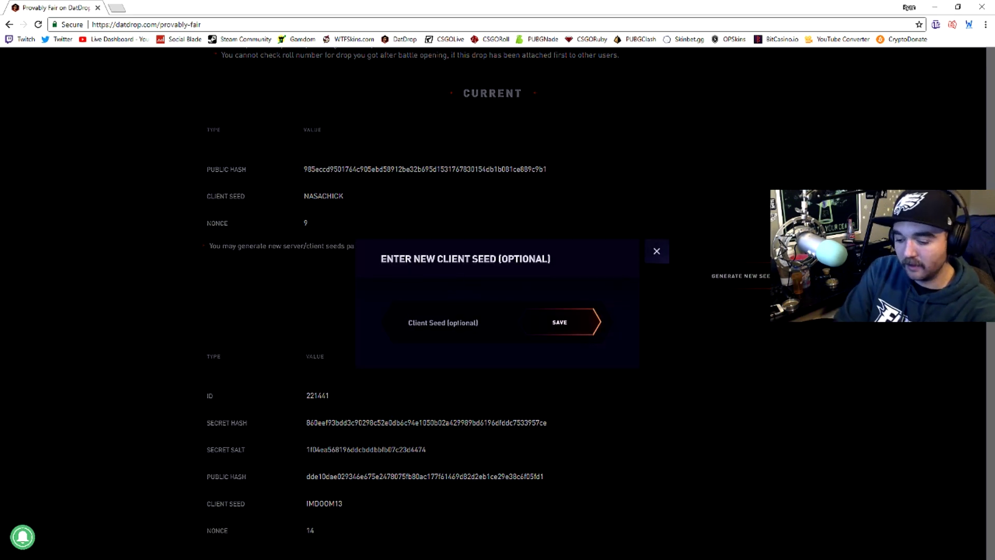
{"action": "type", "text": "d"}
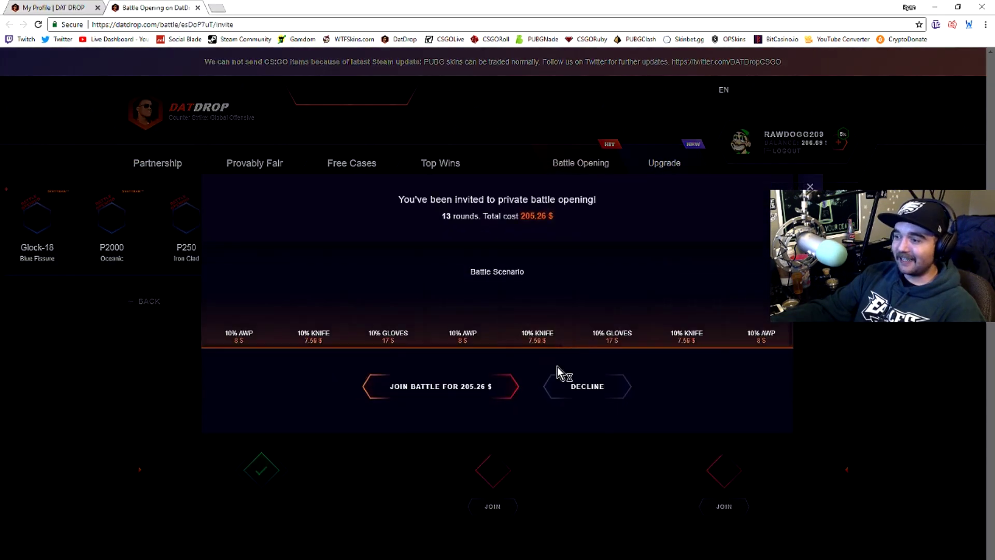
Join the private 13-round $205.26 battle and let all 13 rounds play out.
{"action": "left_click", "coordinate": [480, 391]}
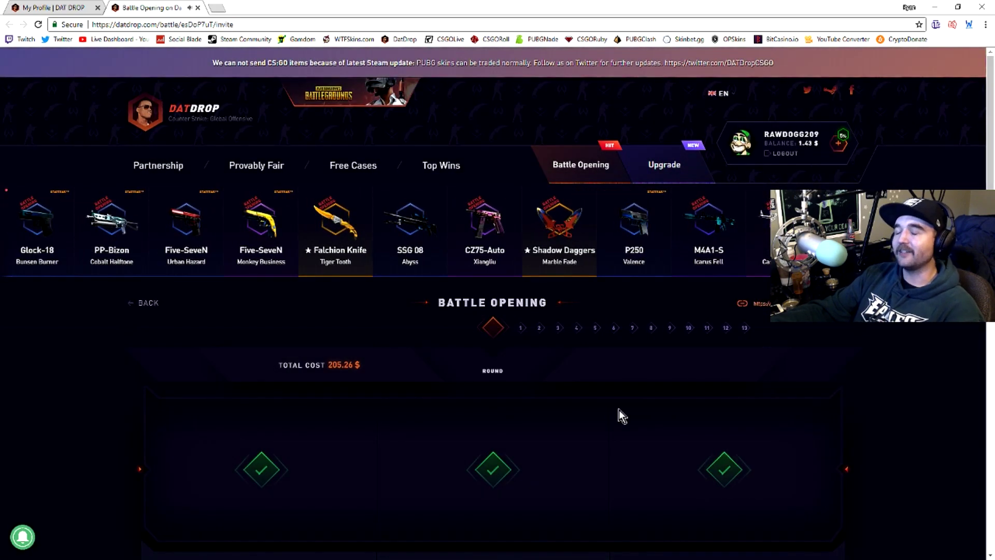
{"action": "scroll", "coordinate": [907, 403], "scroll_direction": "down", "scroll_amount": 2}
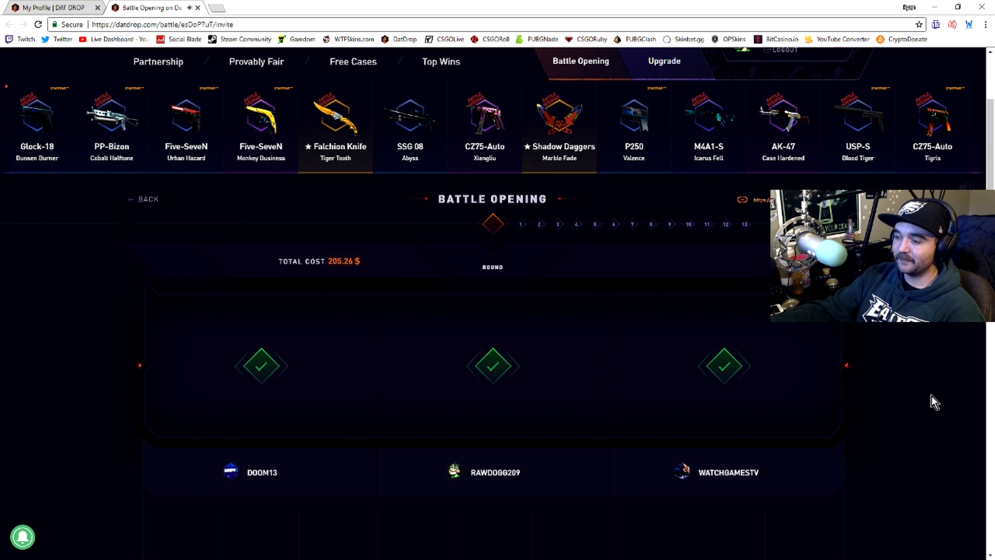
{"action": "scroll", "coordinate": [935, 386], "scroll_direction": "down", "scroll_amount": 1}
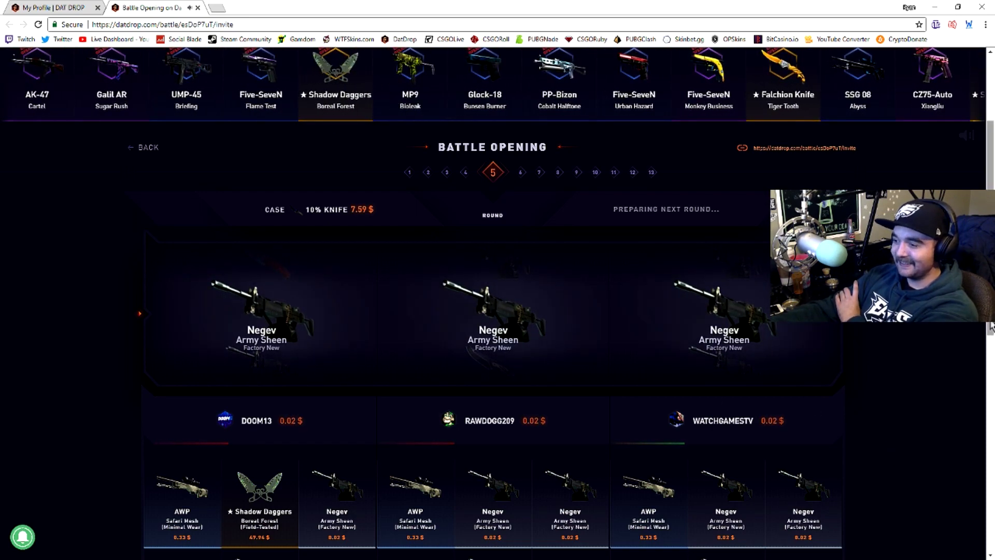
{"action": "scroll", "coordinate": [882, 333], "scroll_direction": "down", "scroll_amount": 3}
{"action": "scroll", "coordinate": [891, 351], "scroll_direction": "up", "scroll_amount": 2}
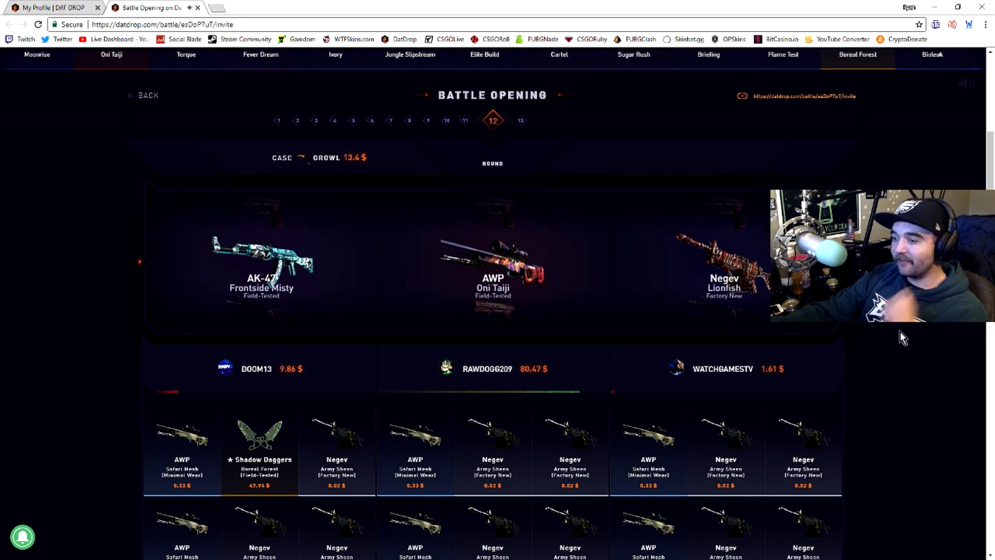
{"action": "scroll", "coordinate": [900, 331], "scroll_direction": "down", "scroll_amount": 5}
{"action": "scroll", "coordinate": [902, 342], "scroll_direction": "up", "scroll_amount": 8}
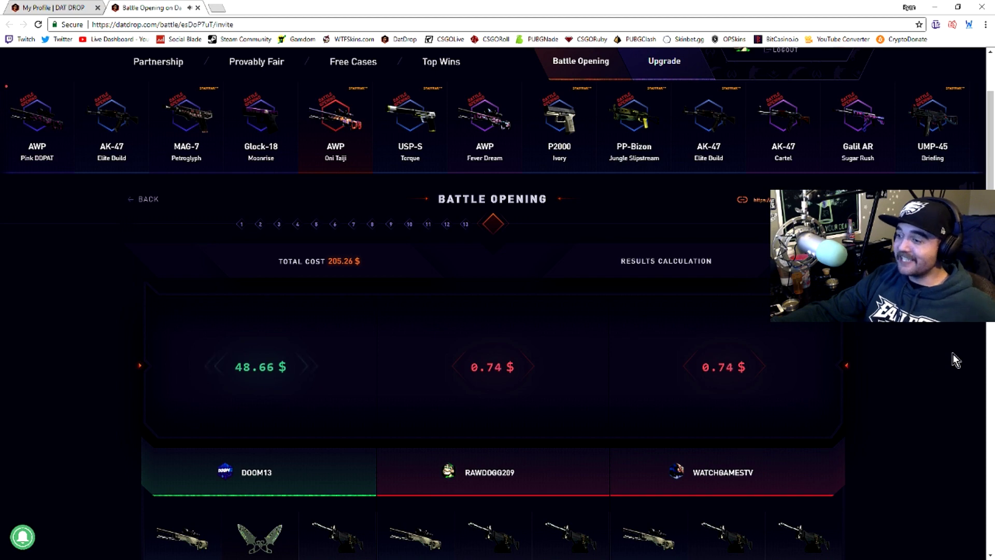
{"action": "scroll", "coordinate": [933, 371], "scroll_direction": "down", "scroll_amount": 1}
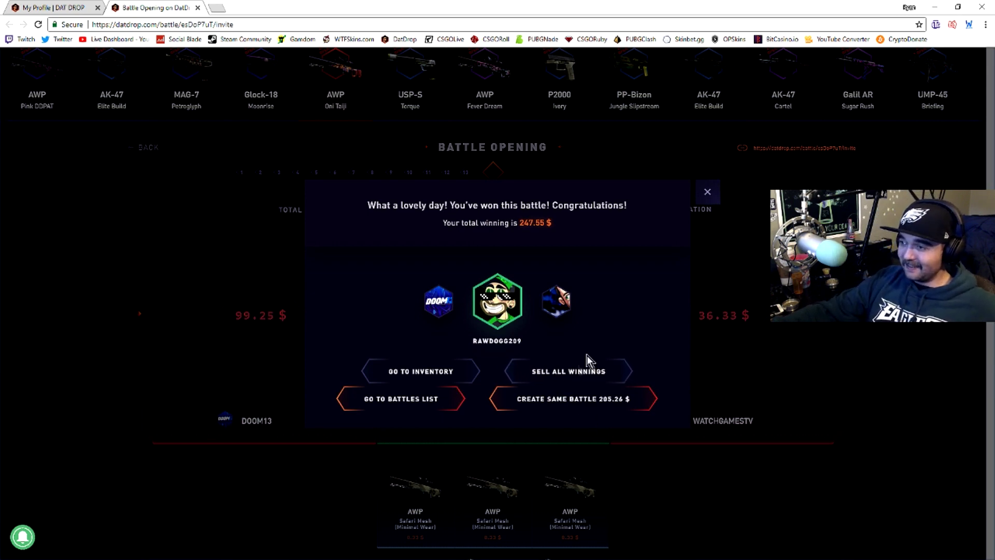
Create a matching private $239.98 battle, copy its invite link, and dismiss the invite notice.
{"action": "left_click", "coordinate": [573, 398]}
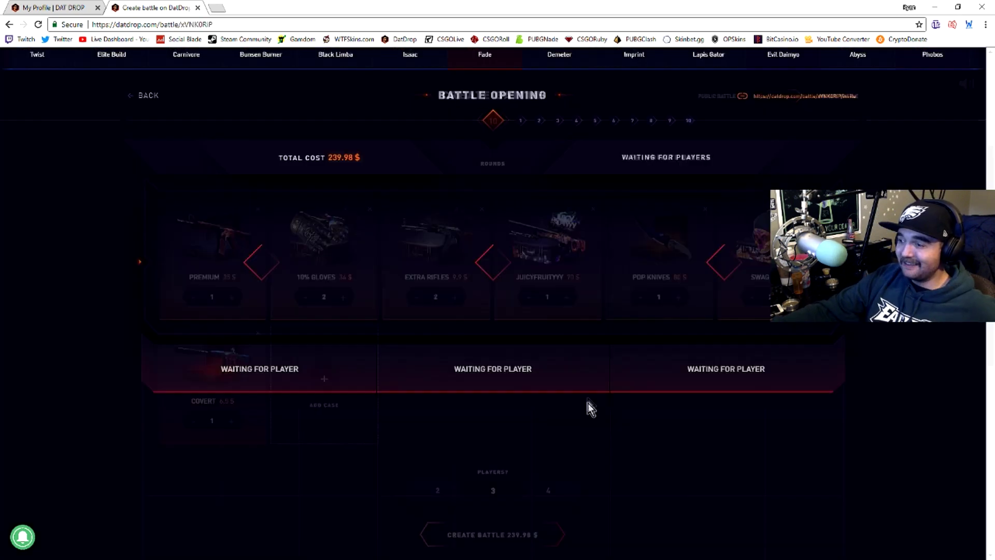
{"action": "right_click", "coordinate": [517, 337]}
{"action": "left_click", "coordinate": [550, 346]}
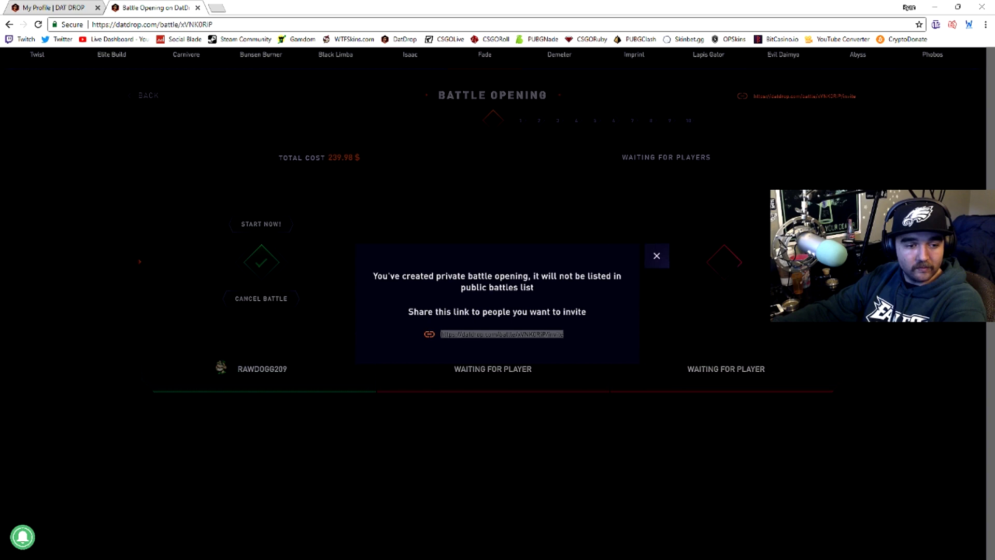
{"action": "left_click", "coordinate": [656, 256]}
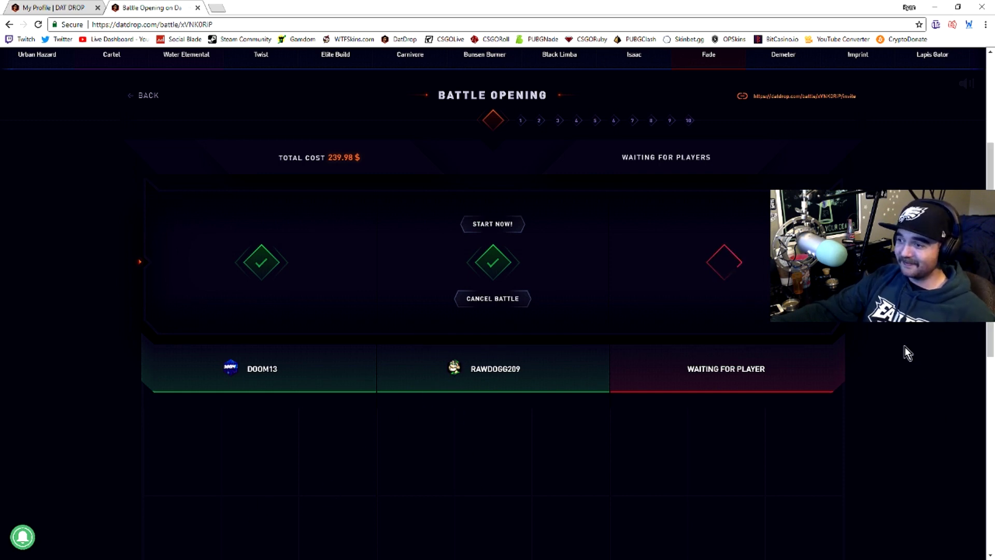
{"action": "scroll", "coordinate": [905, 347], "scroll_direction": "down", "scroll_amount": 1}
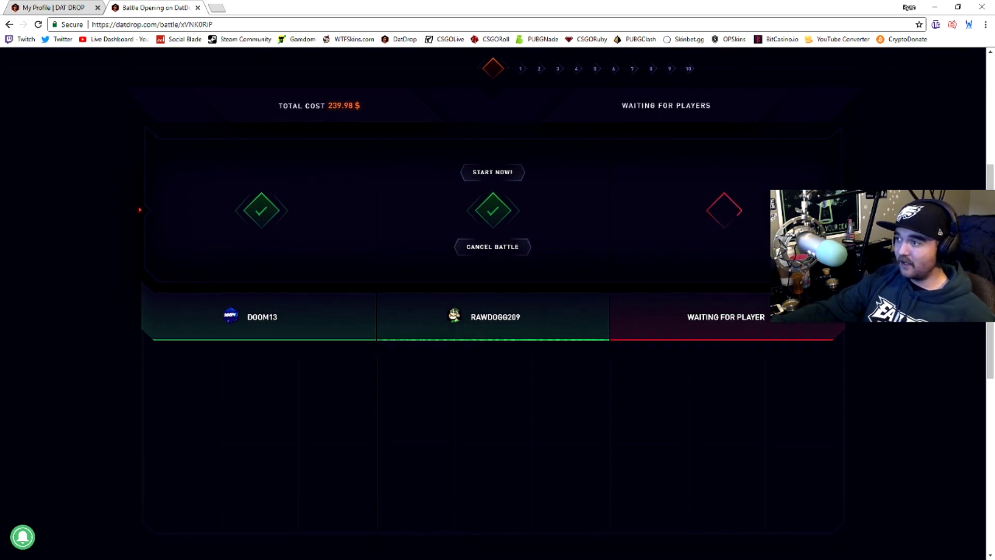
{"action": "scroll", "coordinate": [933, 397], "scroll_direction": "up", "scroll_amount": 2}
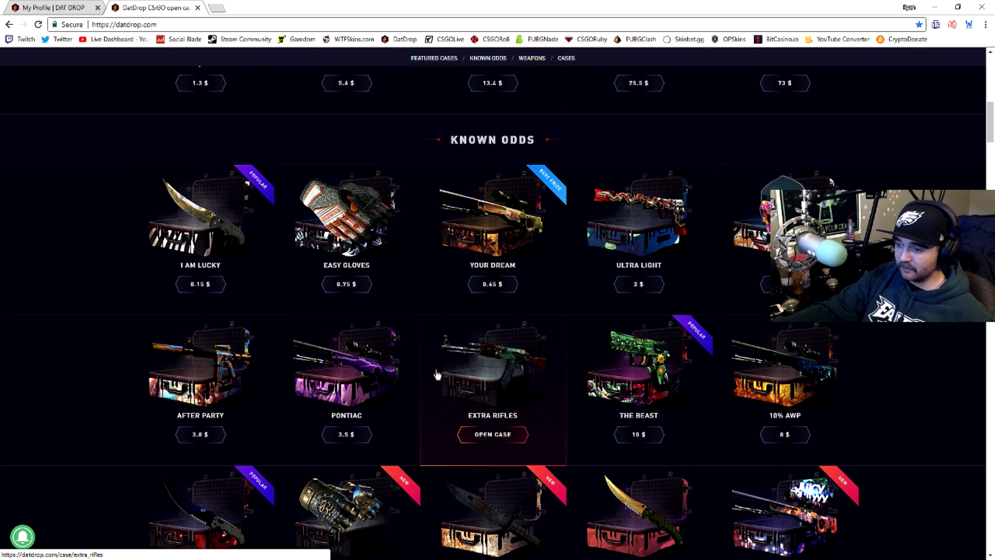
{"action": "scroll", "coordinate": [437, 376], "scroll_direction": "down", "scroll_amount": 2}
Open the Pontiac case and sell the AWP Safari Mesh drop.
{"action": "left_click", "coordinate": [347, 279]}
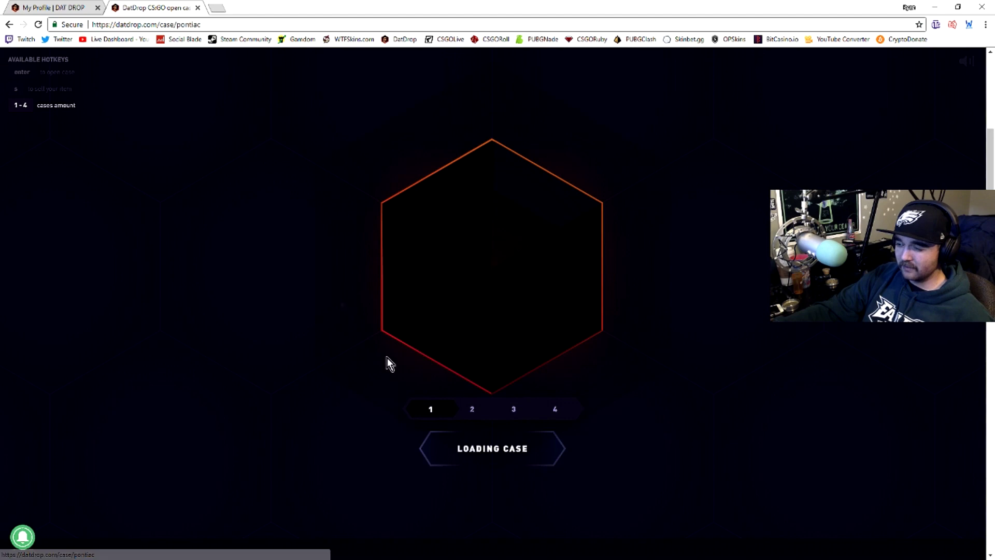
{"action": "left_click", "coordinate": [480, 449]}
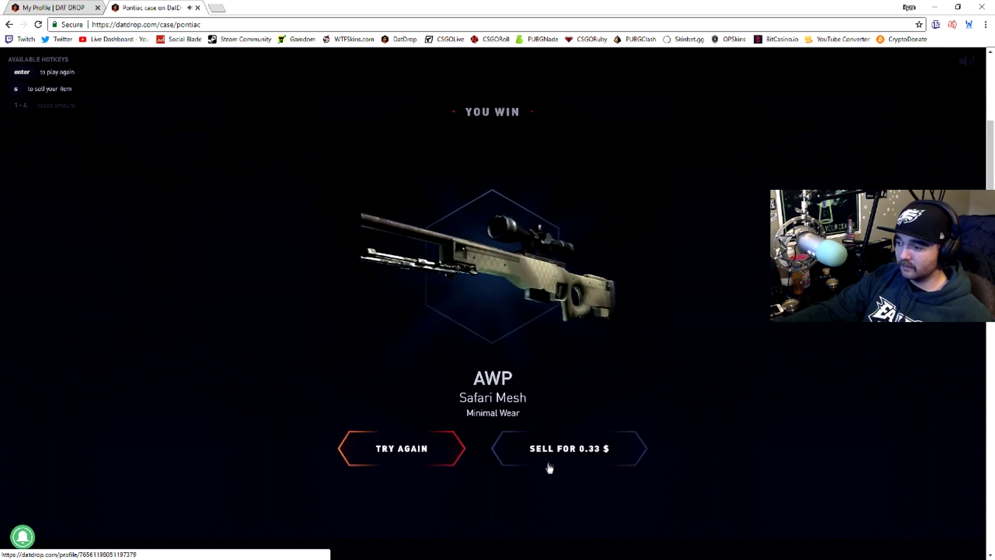
{"action": "left_click", "coordinate": [553, 448]}
{"action": "key", "text": "2"}
Open Extra Rifles, sell the AUG Chameleon drop, and open the SWAG sticker case.
{"action": "key", "text": "Return"}
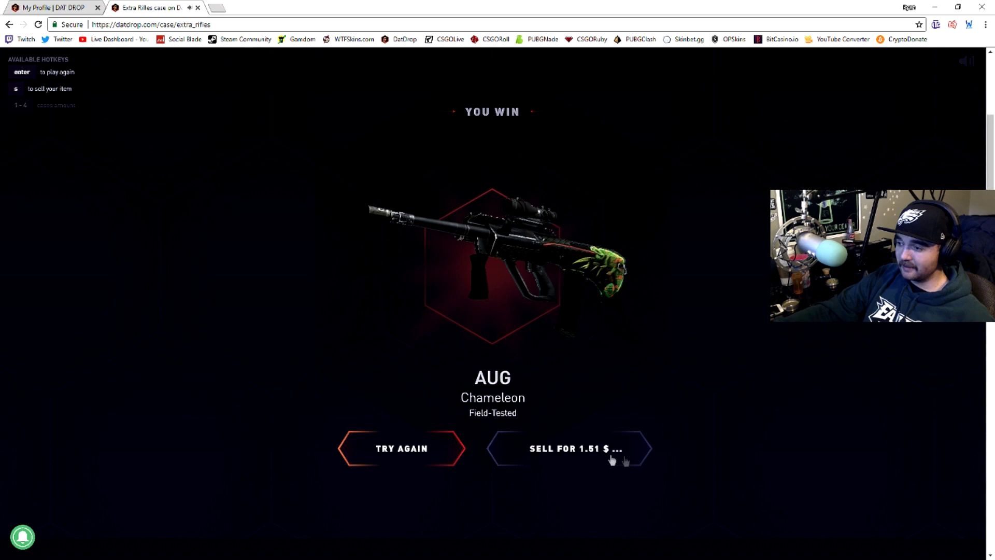
{"action": "left_click", "coordinate": [611, 461]}
{"action": "left_click", "coordinate": [489, 451]}
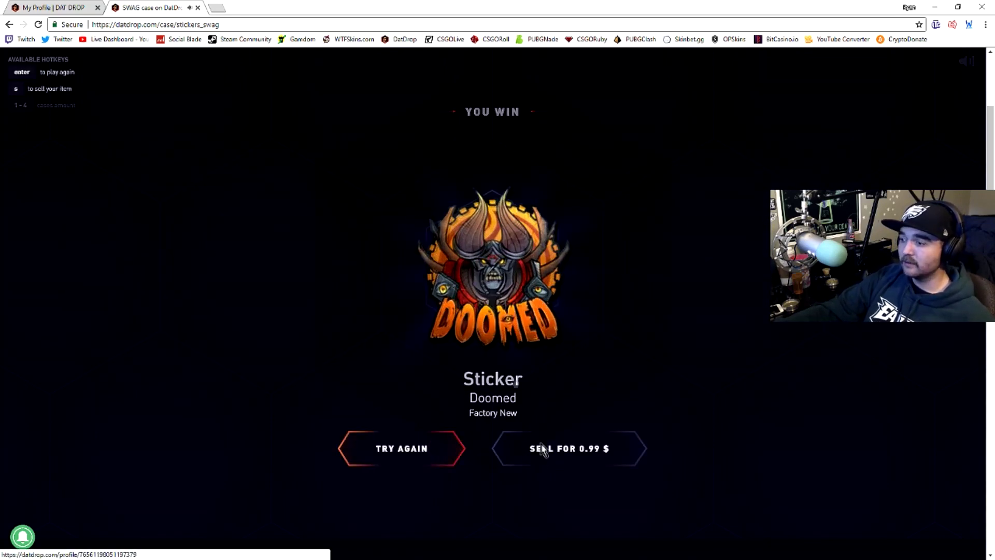
{"action": "scroll", "coordinate": [541, 444], "scroll_direction": "up", "scroll_amount": 5}
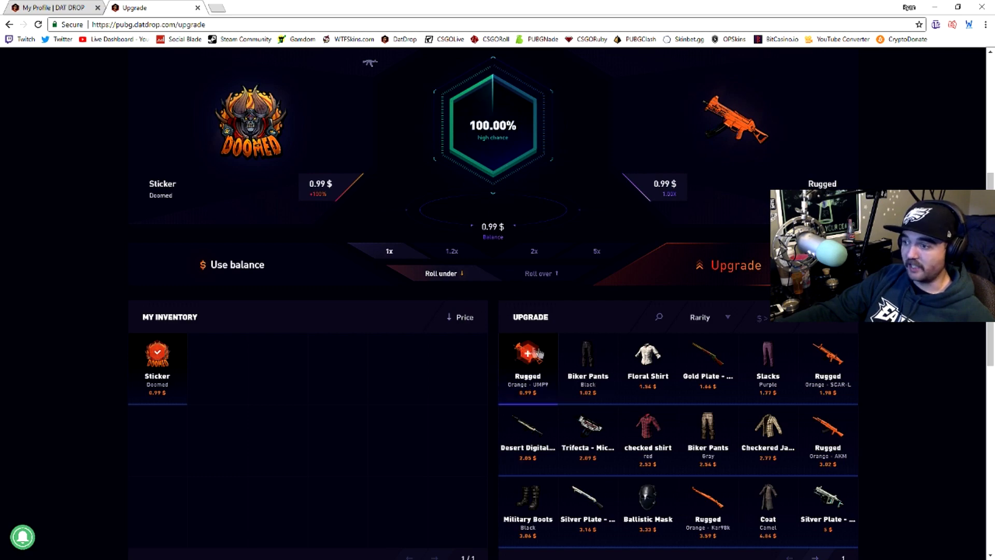
Upgrade the Doomed sticker at 2x into a Desert Digital Mini14, then lose it chasing Silver Plate Vector.
{"action": "left_click", "coordinate": [534, 251]}
{"action": "scroll", "coordinate": [925, 432], "scroll_direction": "up", "scroll_amount": 2}
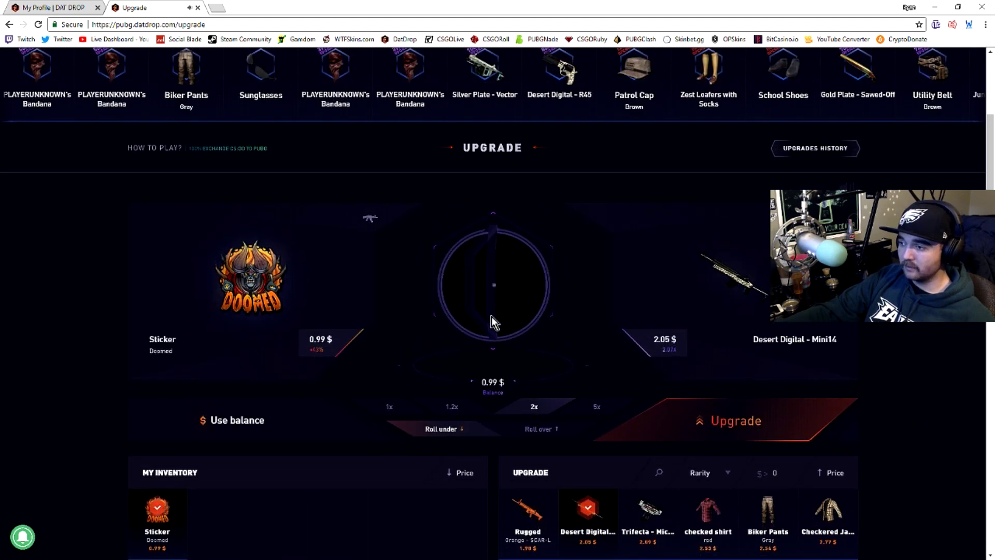
{"action": "scroll", "coordinate": [311, 433], "scroll_direction": "down", "scroll_amount": 2}
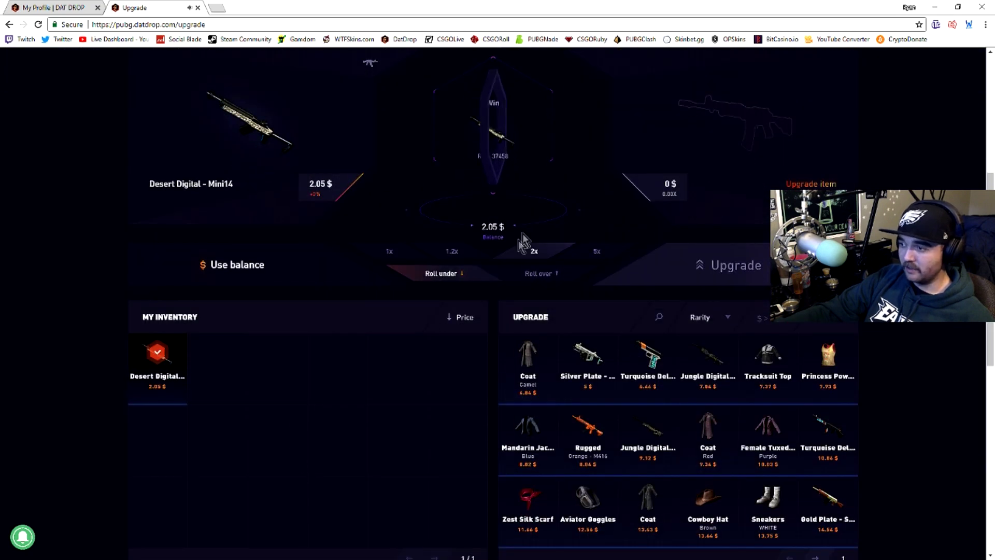
{"action": "left_click", "coordinate": [588, 359]}
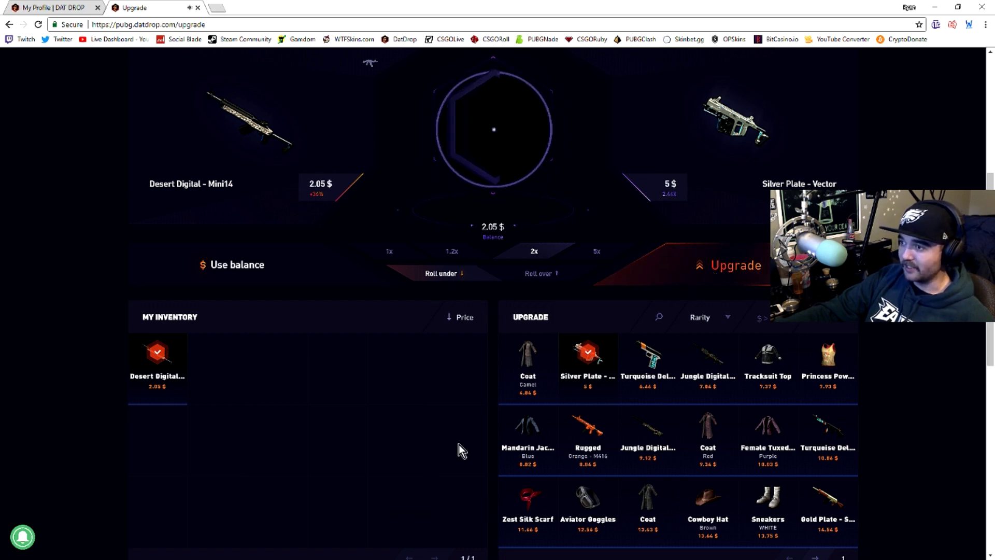
{"action": "scroll", "coordinate": [459, 443], "scroll_direction": "up", "scroll_amount": 3}
{"action": "scroll", "coordinate": [302, 553], "scroll_direction": "up", "scroll_amount": 3}
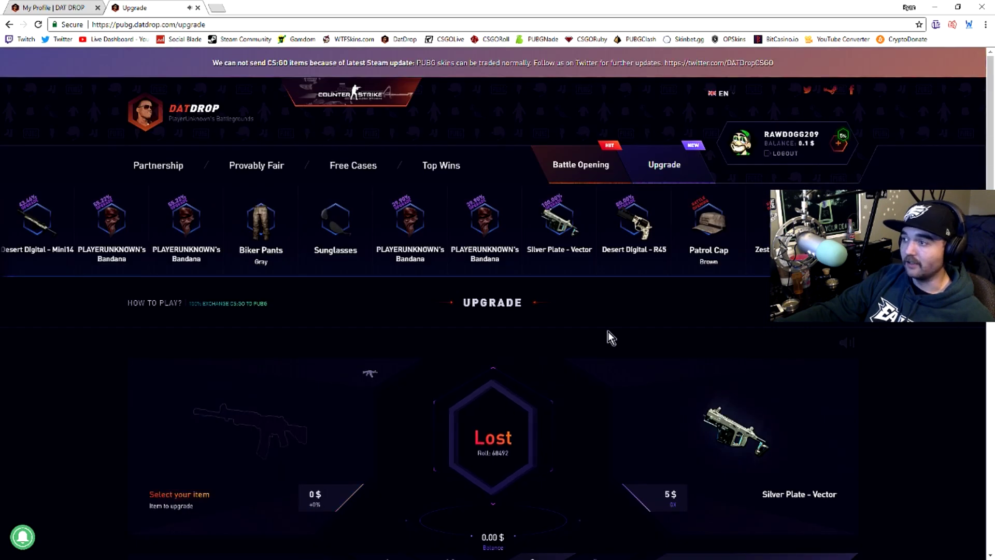
{"action": "left_click", "coordinate": [609, 169]}
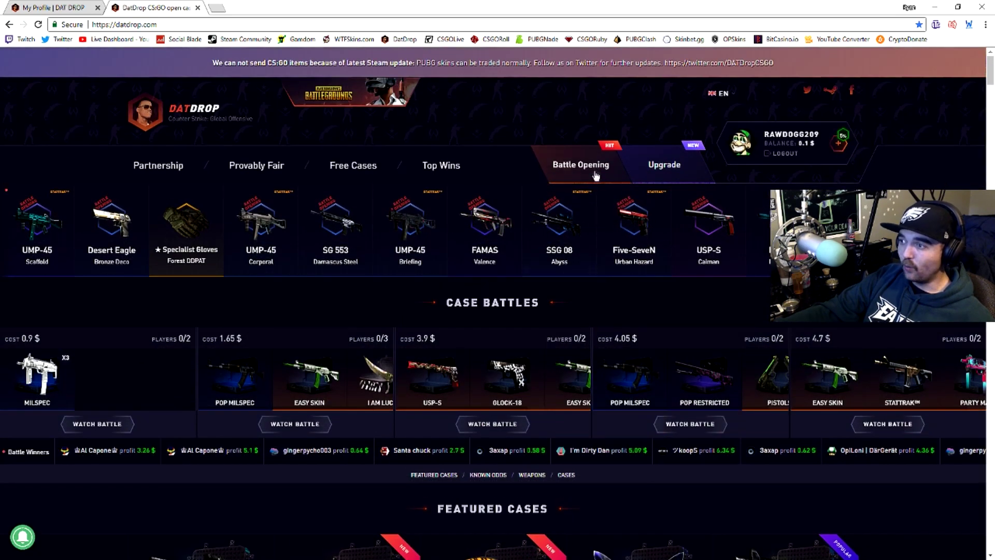
Rewatch the private 10-round $239.98 battle from My Battles, then go to the Partnership page.
{"action": "left_click", "coordinate": [581, 164]}
{"action": "scroll", "coordinate": [632, 346], "scroll_direction": "down", "scroll_amount": 2}
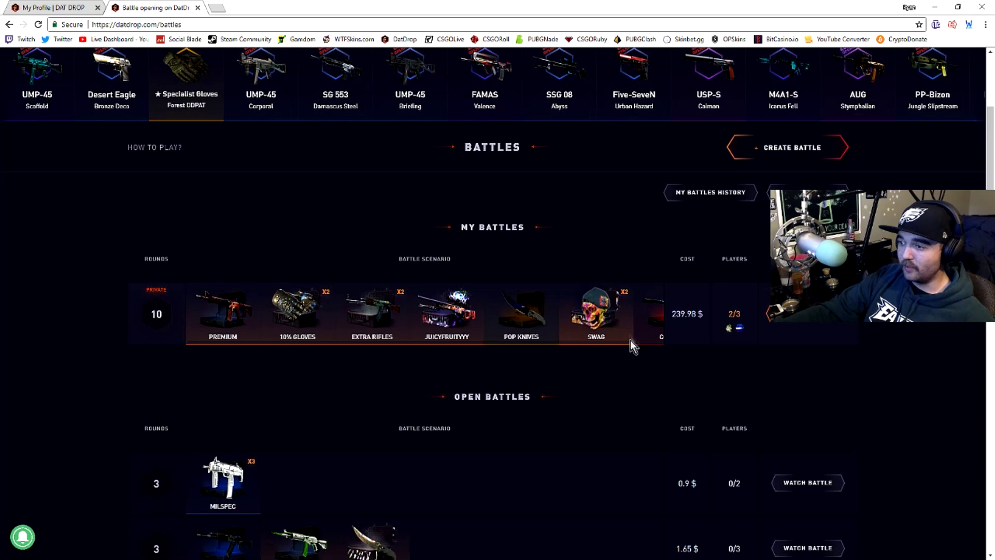
{"action": "left_click", "coordinate": [788, 329]}
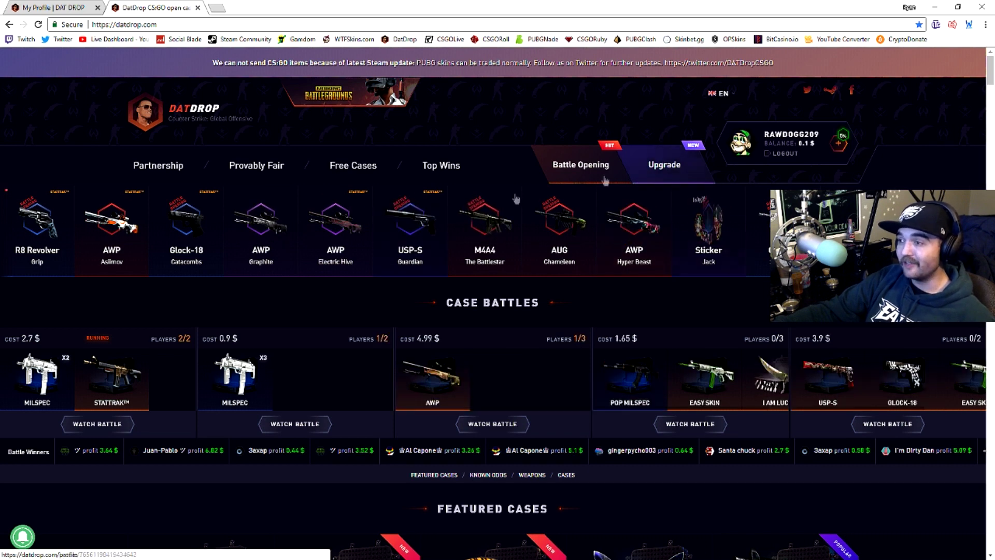
{"action": "left_click", "coordinate": [158, 164]}
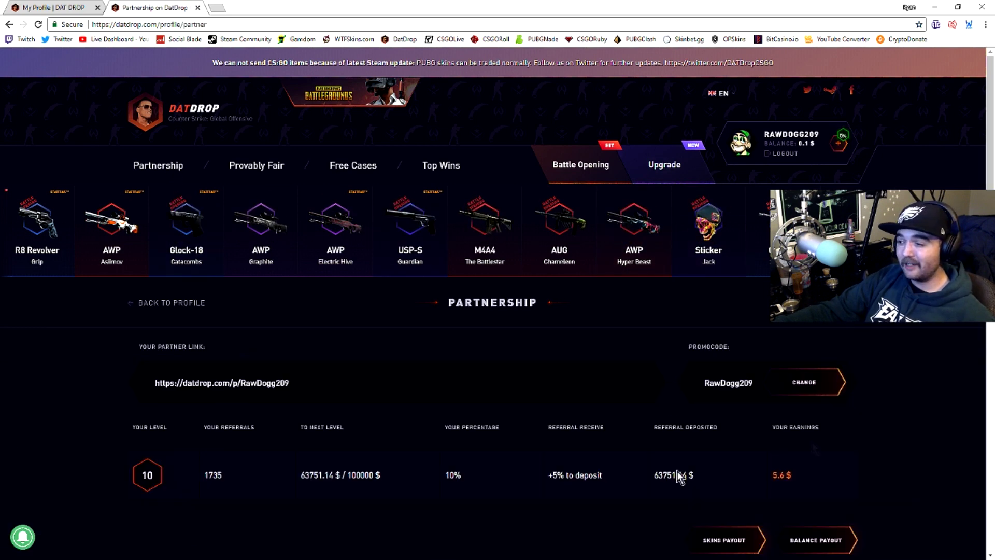
Highlight the YOUR PARTNER LINK referral URL on the Partnership page.
{"action": "left_click_drag", "start_coordinate": [289, 382], "coordinate": [155, 383]}
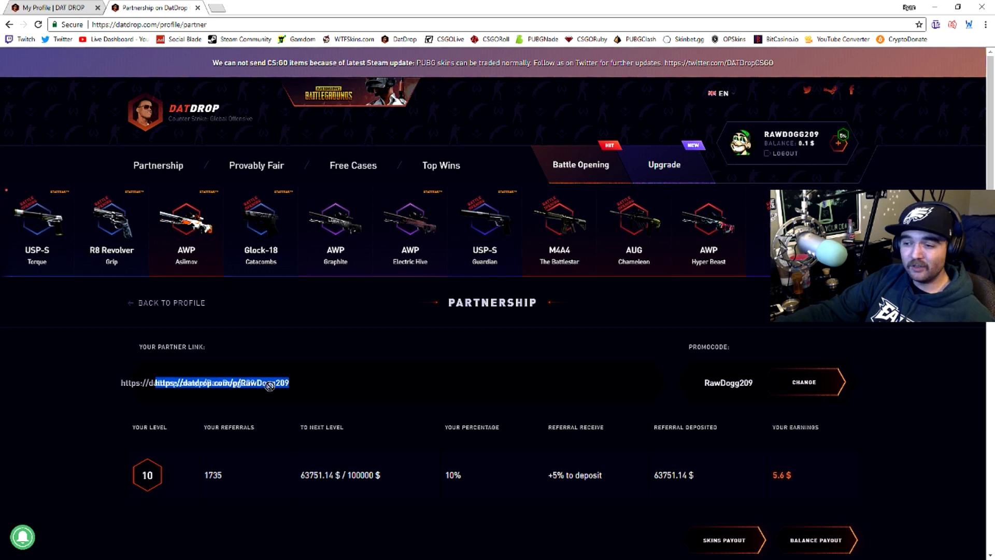